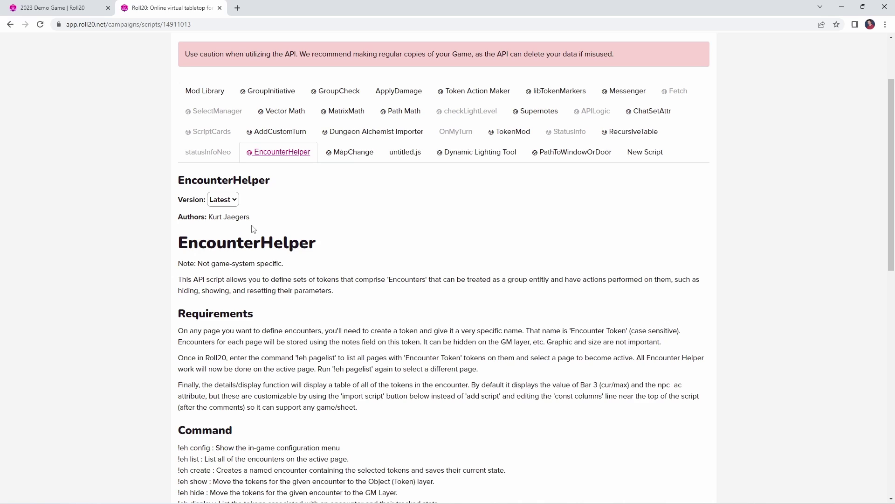
- Browse the Mod Library's list of available scripts and open the EncounterHelper script page
click(228, 101)
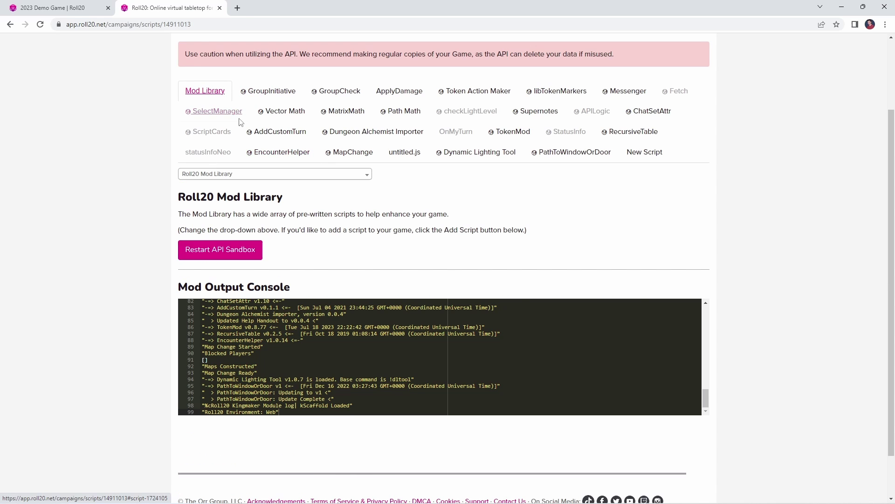
click(254, 174)
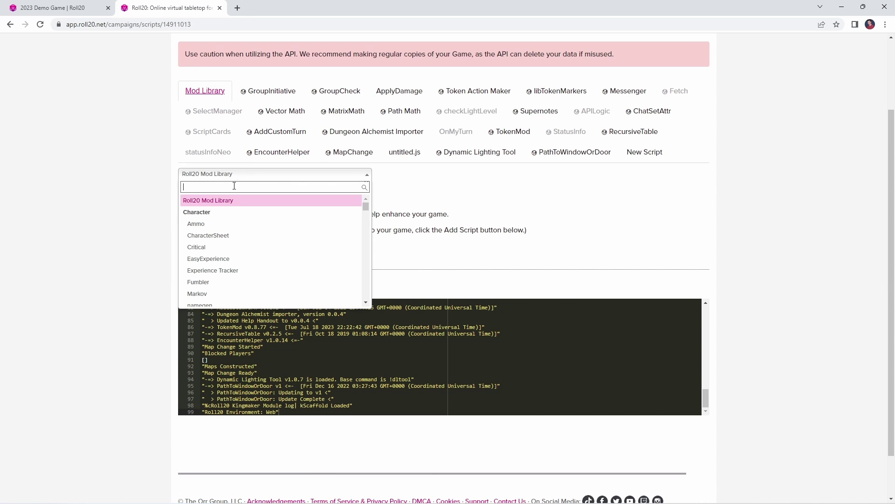
click(278, 158)
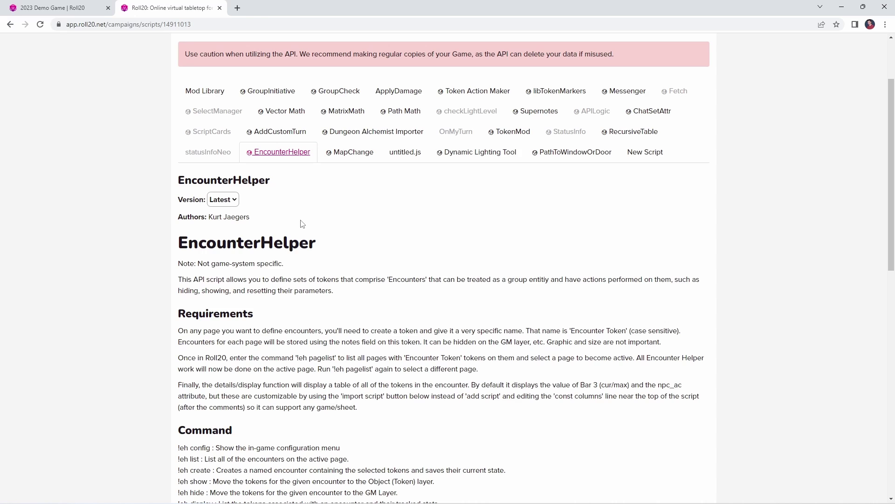
- Switch to the 2023 Demo Game and move the three zombie tokens on the path to the GM layer
click(74, 10)
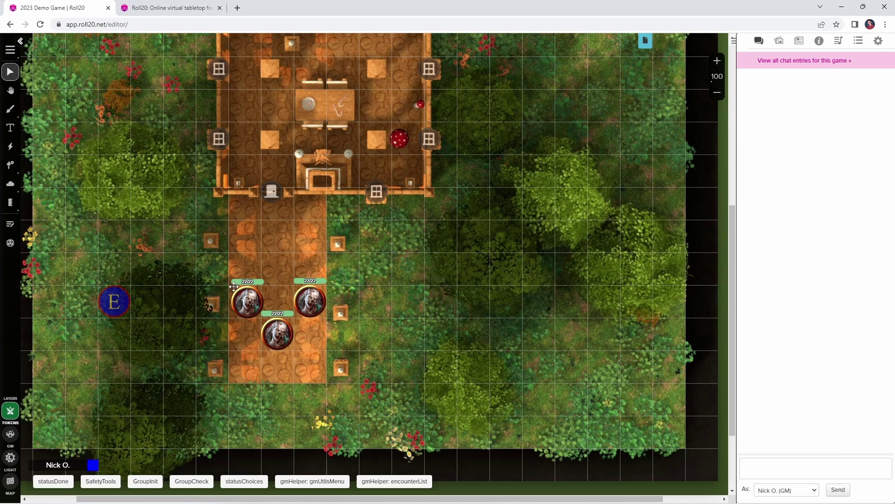
drag(230, 281, 326, 345)
right_click(295, 332)
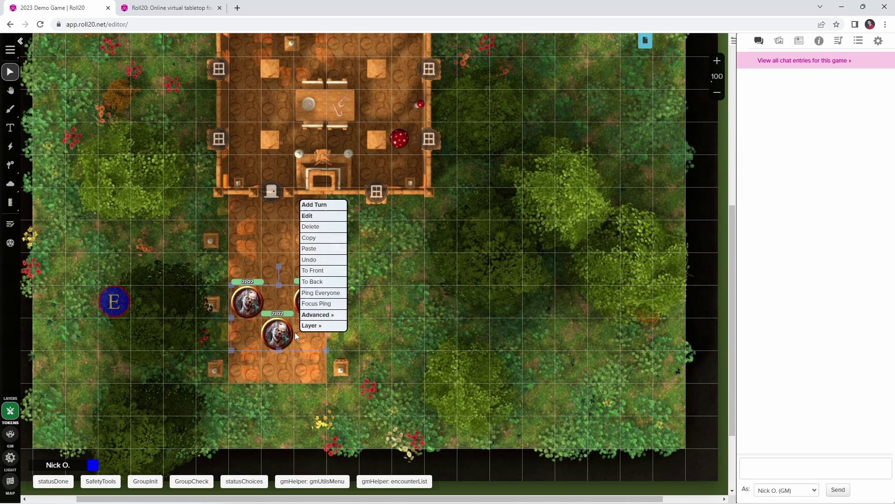
mouse_move(321, 326)
click(387, 333)
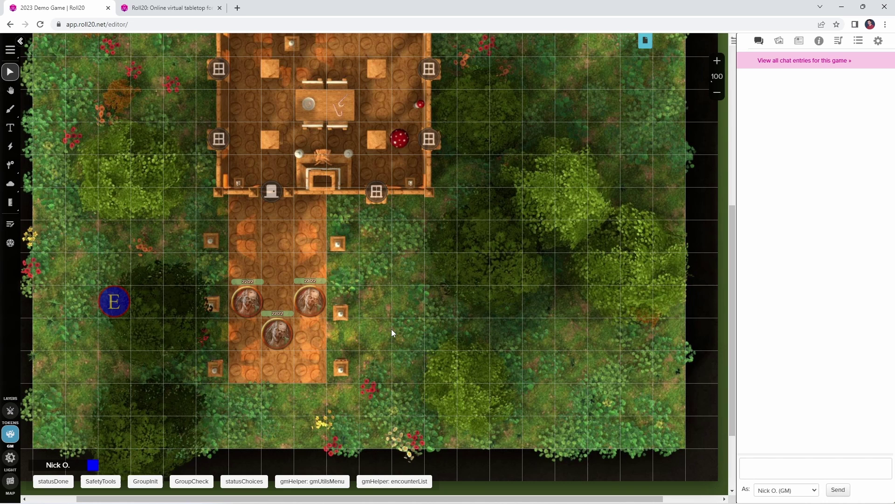
- Move two of the zombie tokens to opposite sides of the building and back to their places on the path
drag(308, 310, 503, 180)
drag(252, 307, 150, 152)
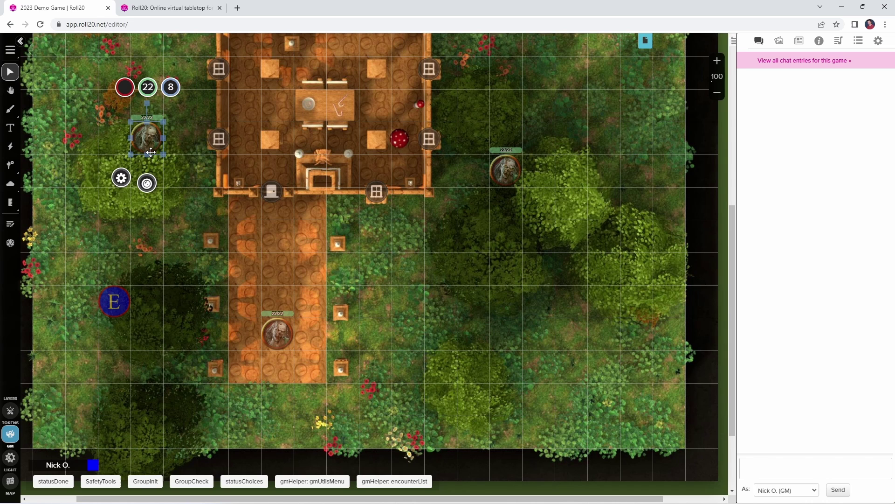
drag(150, 152, 247, 306)
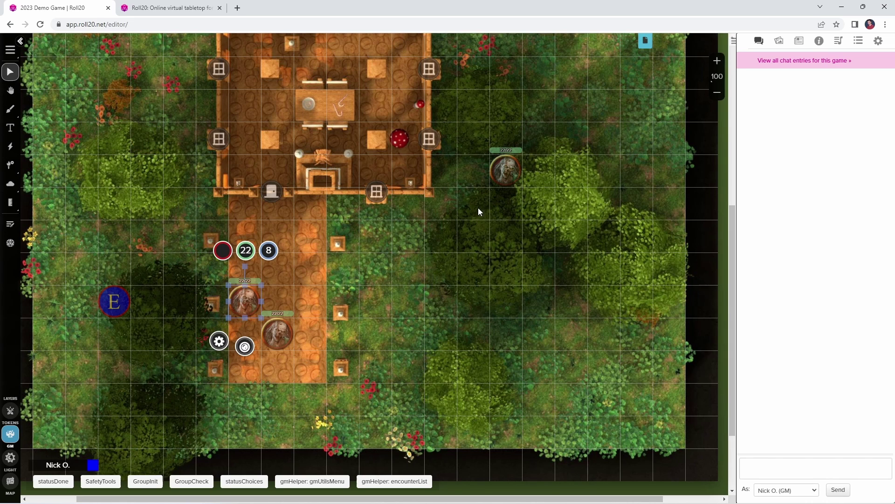
drag(509, 175, 313, 306)
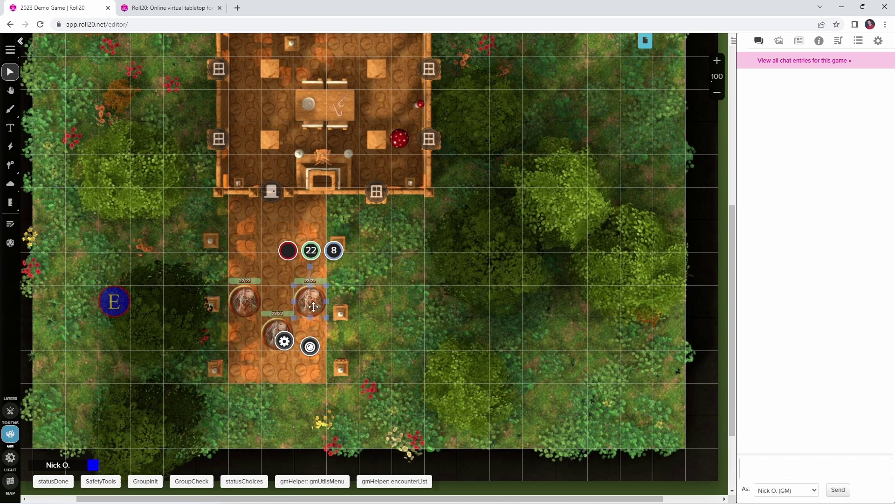
- Move the three zombie tokens from the GM layer to the token layer
right_click(310, 303)
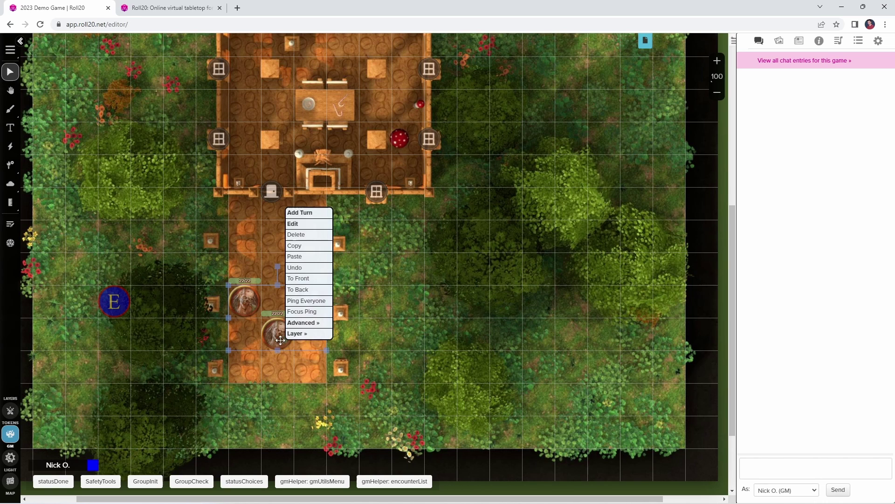
mouse_move(322, 329)
click(368, 338)
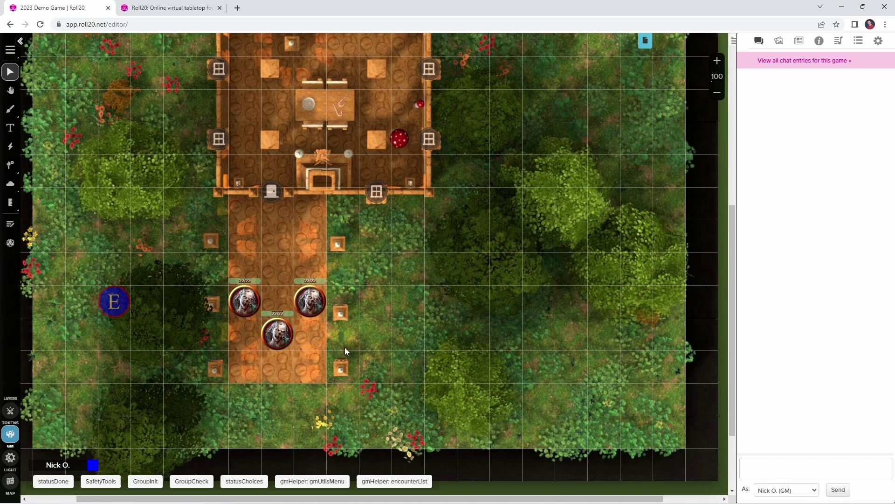
- Create an encounter named zombieAttack from the three zombie tokens using the GM Utils menu
drag(227, 288, 328, 349)
drag(217, 280, 352, 348)
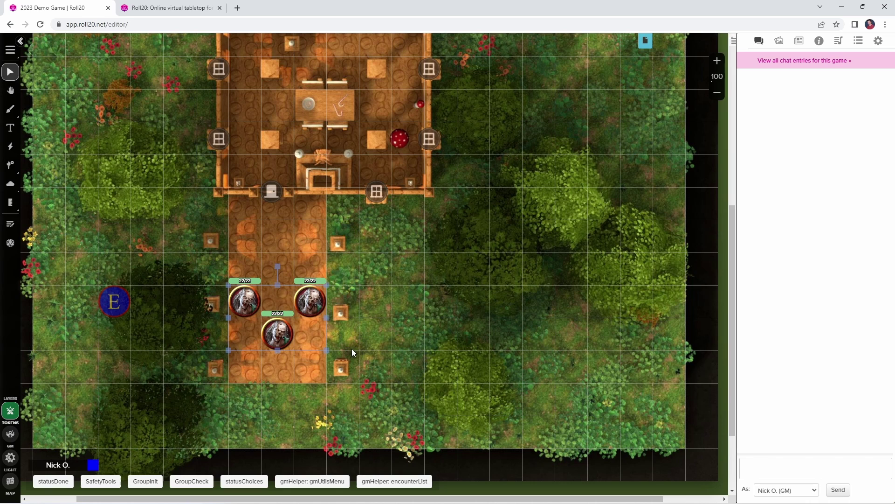
click(319, 480)
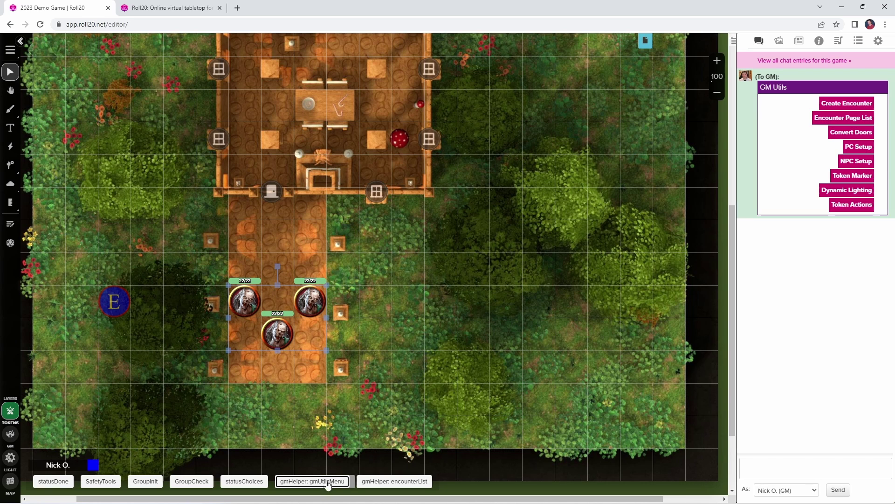
click(849, 105)
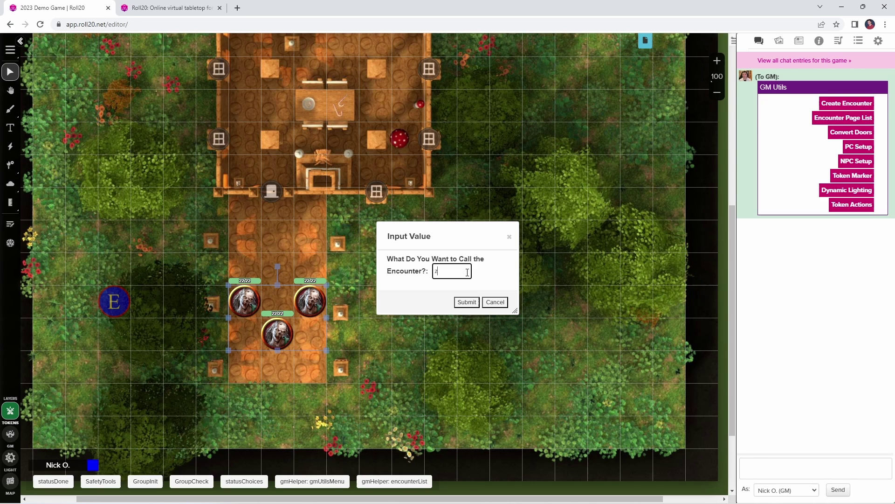
text(zombieAttack)
click(466, 302)
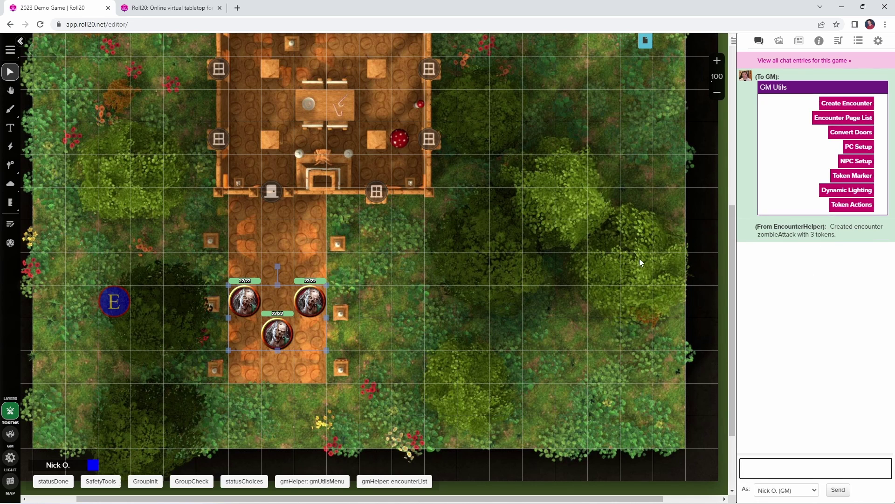
- List the page's encounters, then hide the zombieAttack tokens and show them again
click(553, 252)
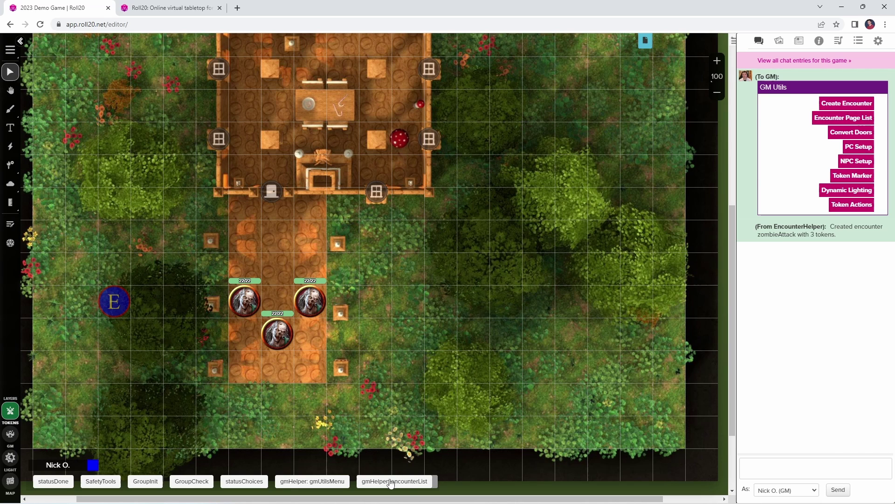
click(407, 485)
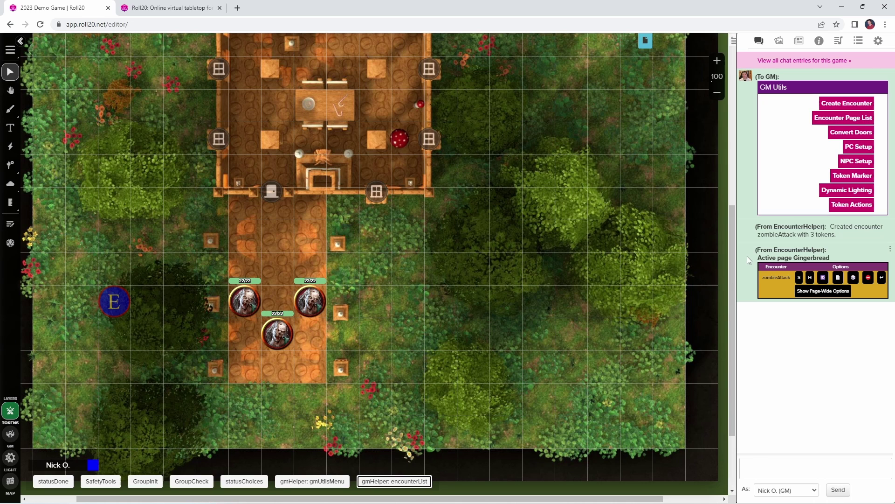
click(811, 279)
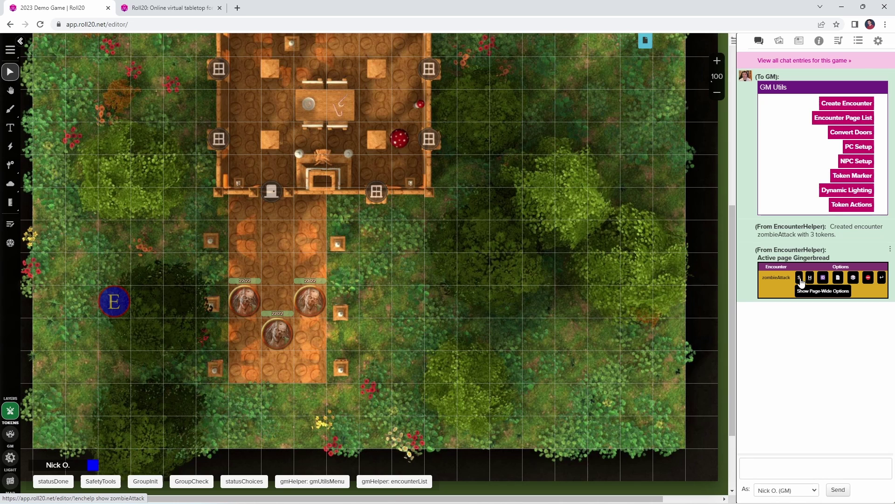
click(800, 278)
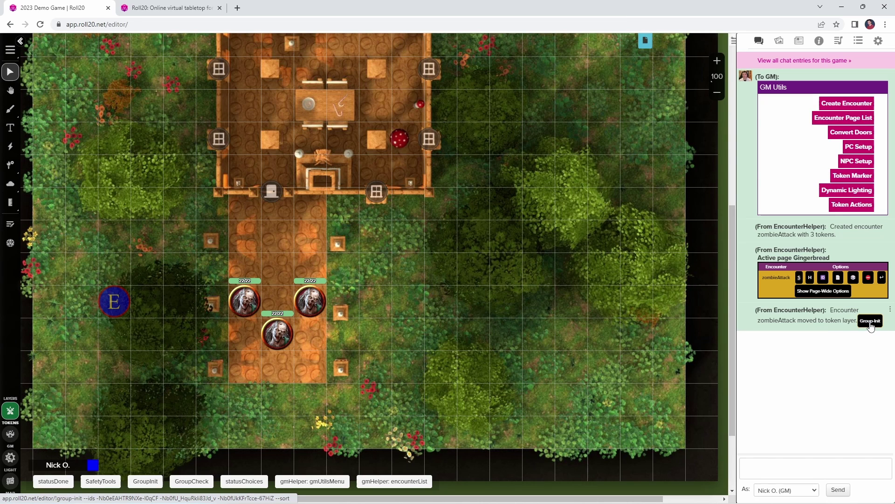
- Look up the GroupInitiative script among the game's installed mods
click(170, 8)
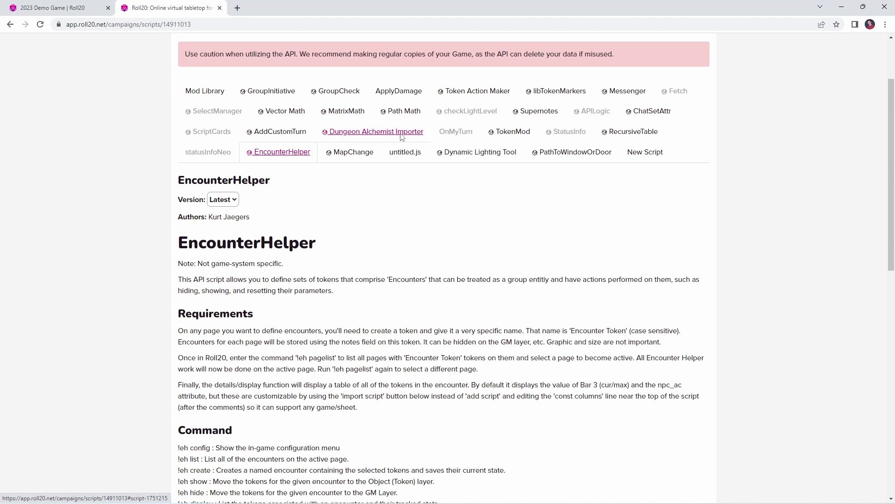
click(271, 92)
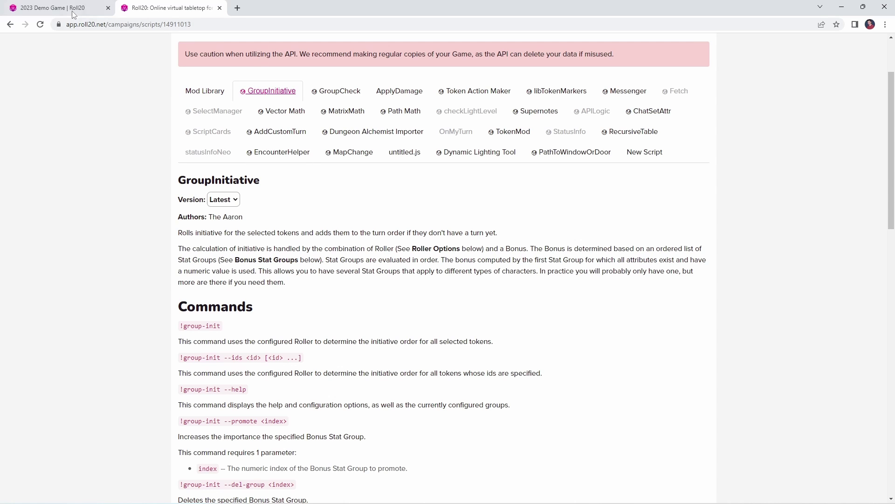
- Return to the demo game, open the turn order and roll group initiative for the zombieAttack encounter
key(ctrl+Tab)
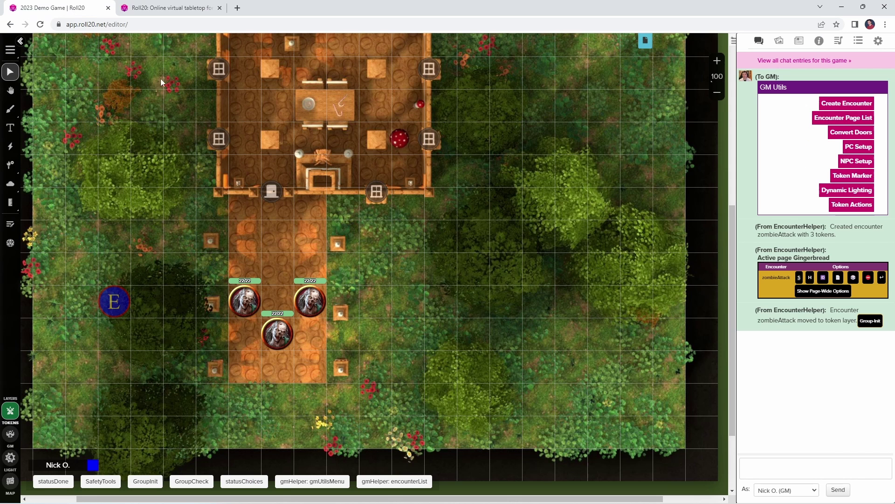
click(10, 224)
click(871, 324)
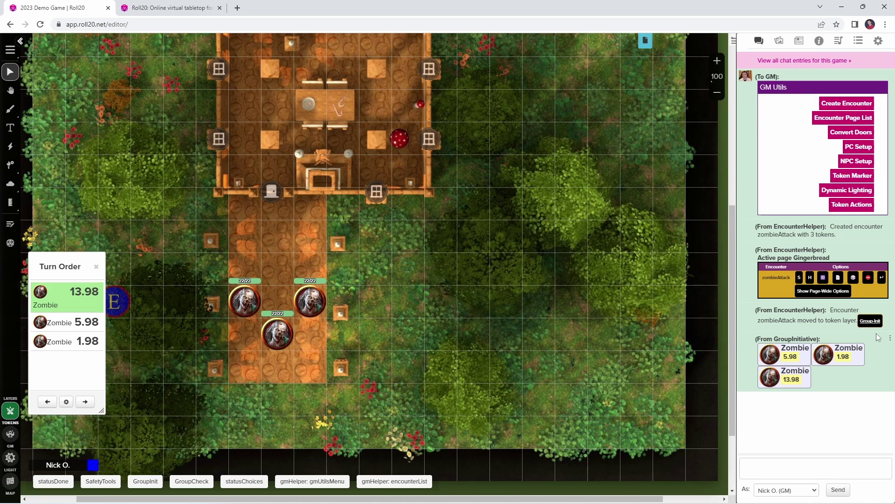
- Open the gmHelper character and examine its encounterList, gmUtilsMenu and createEncounter ability macros
right_click(382, 482)
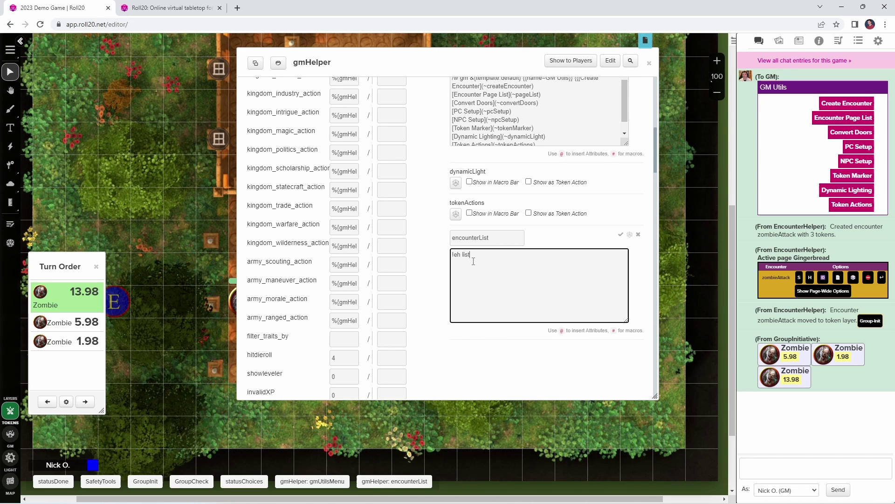
drag(472, 257, 447, 258)
click(459, 262)
scroll(474, 262, up, 3)
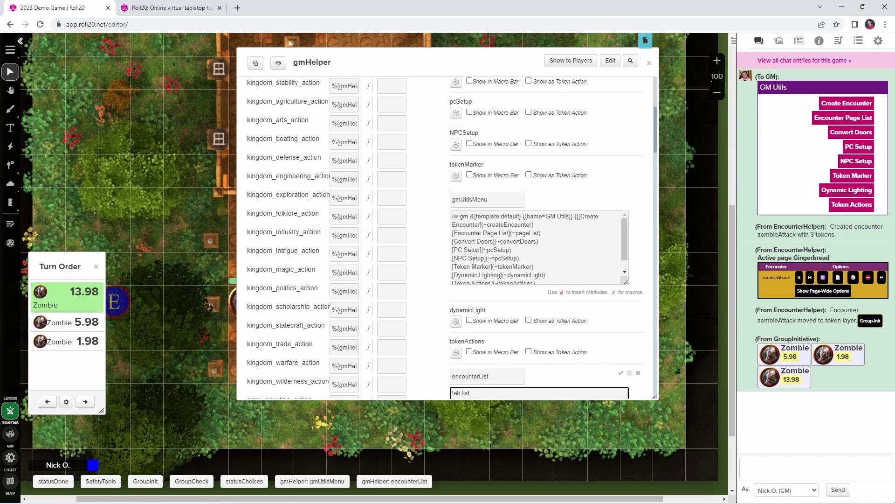
scroll(473, 261, up, 4)
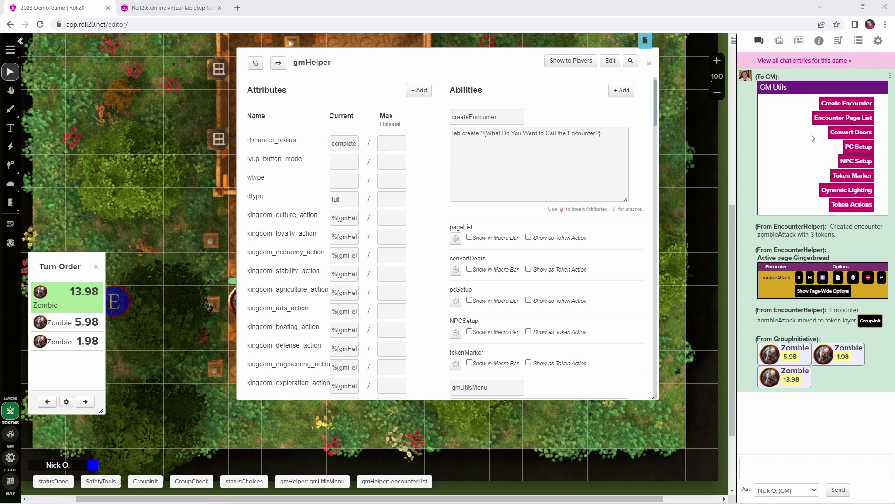
- List the pages that support encounters and open the macro text of gmHelper's pageList ability
click(856, 118)
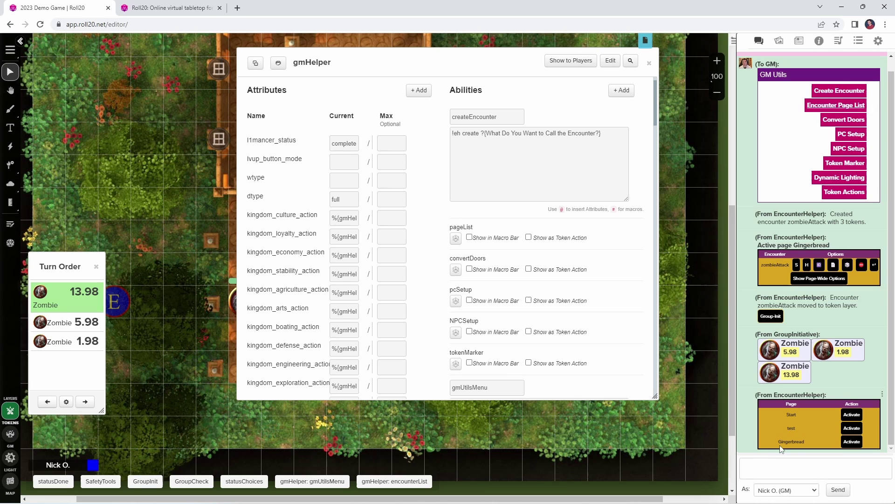
click(618, 227)
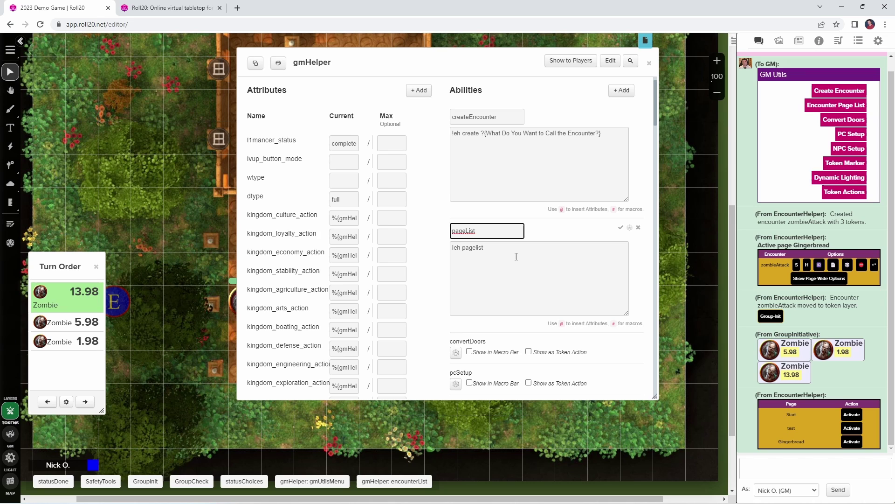
- Look at the TokenMod script among the installed mods and return to the demo game
key(ctrl+Tab)
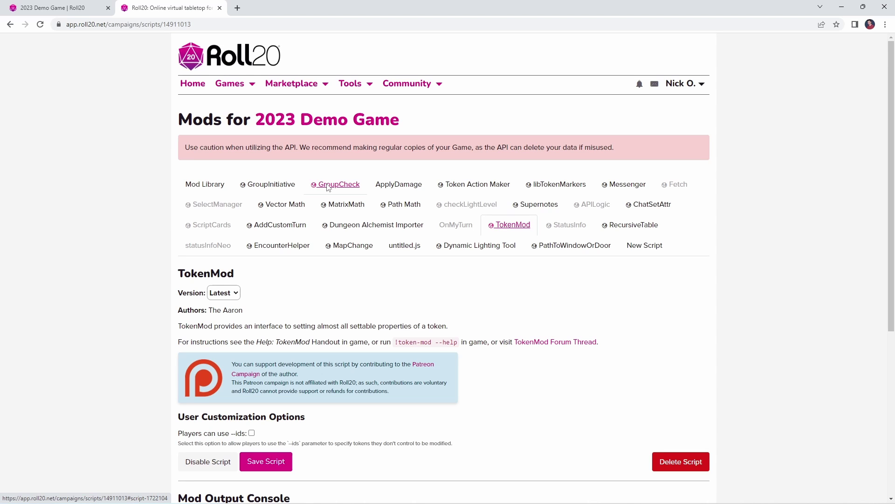
click(74, 8)
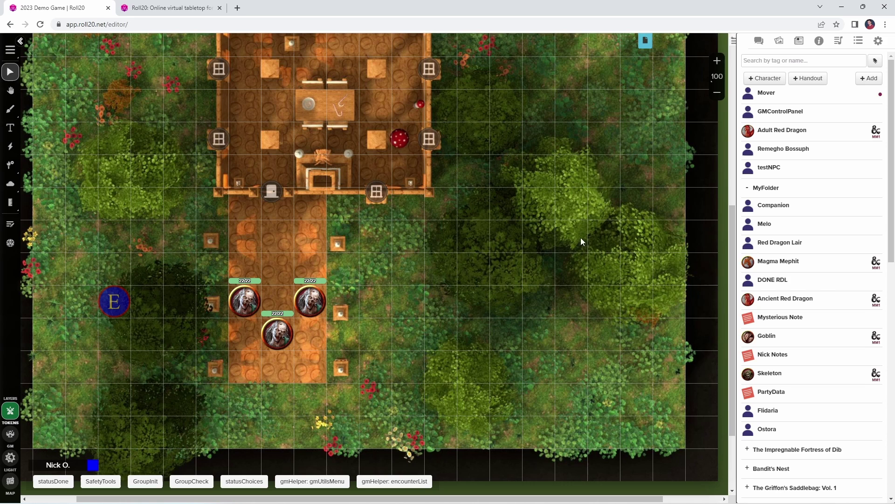
- Place a Melo character token on the grass beside the path and inspect its token settings and player permissions without saving
drag(760, 223, 459, 290)
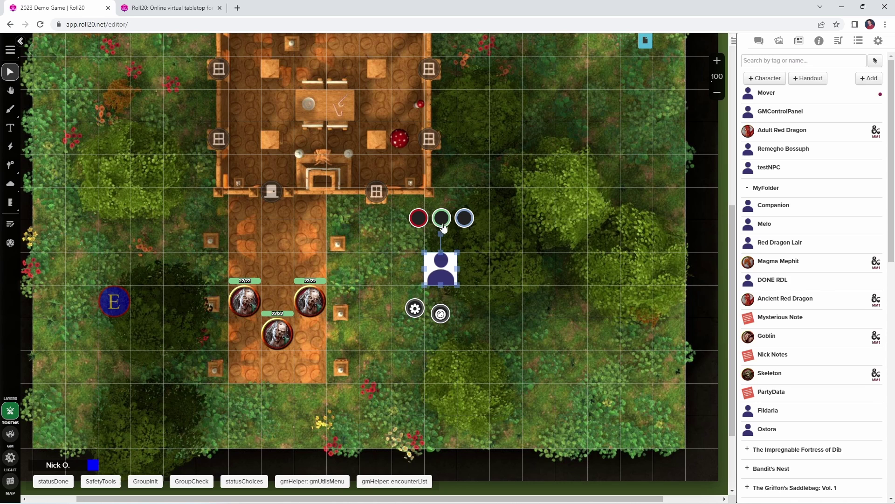
double_click(444, 266)
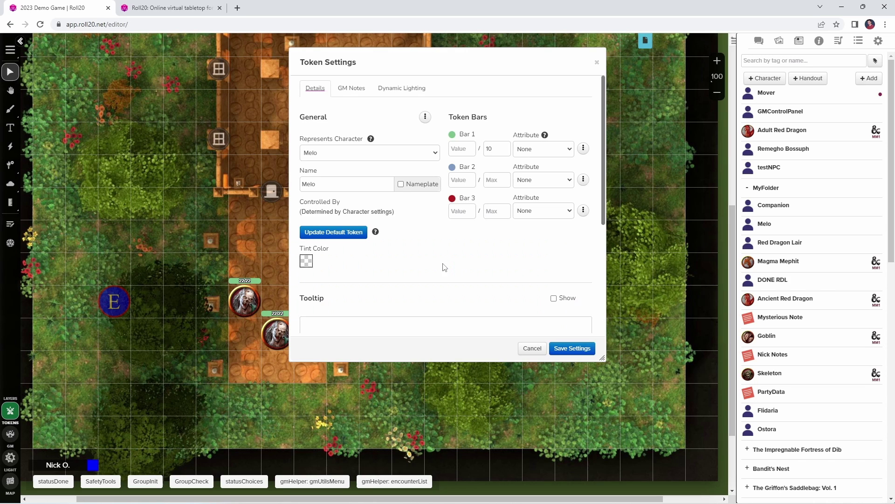
click(425, 117)
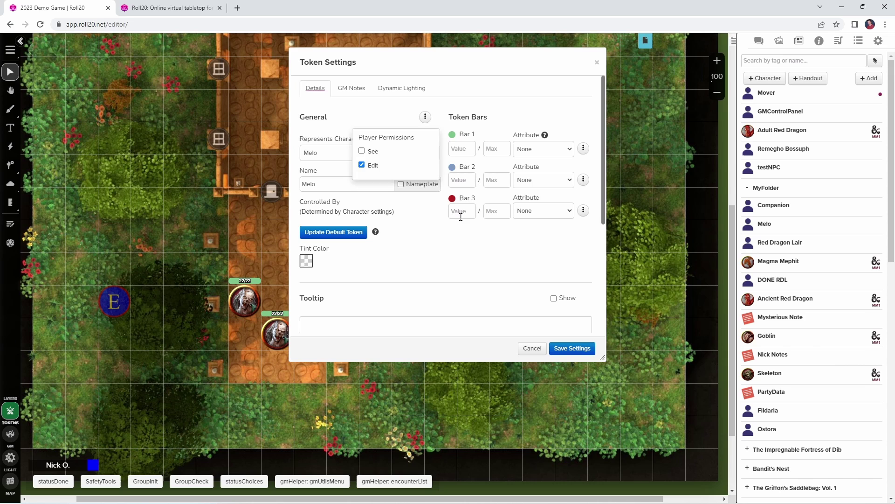
click(460, 239)
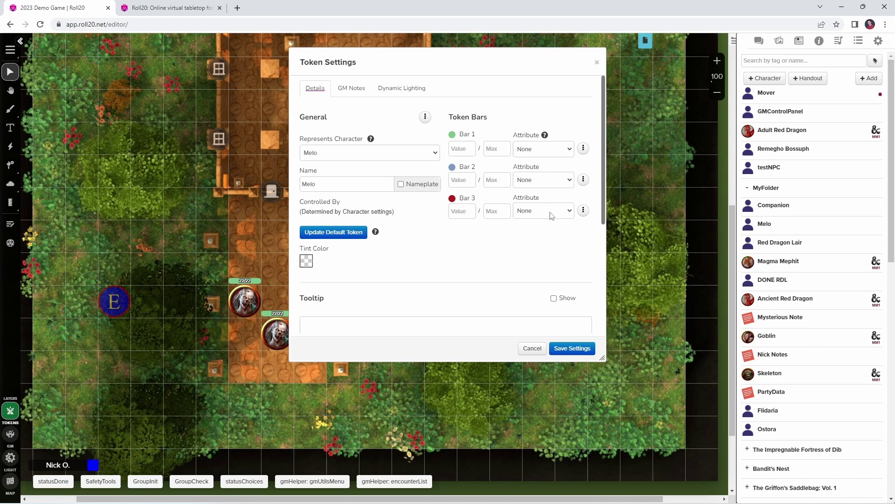
click(533, 349)
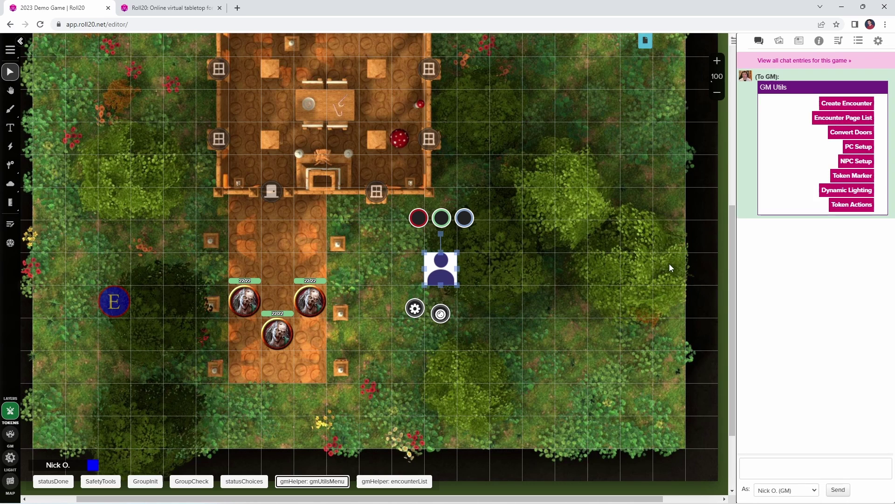
- Run PC Setup on the selected Melo token and inspect its linked token bars without saving the settings
click(858, 146)
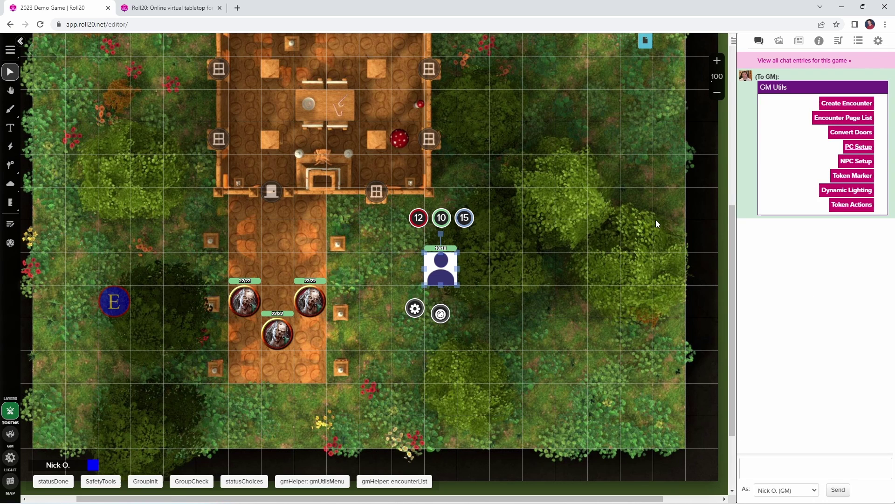
double_click(446, 272)
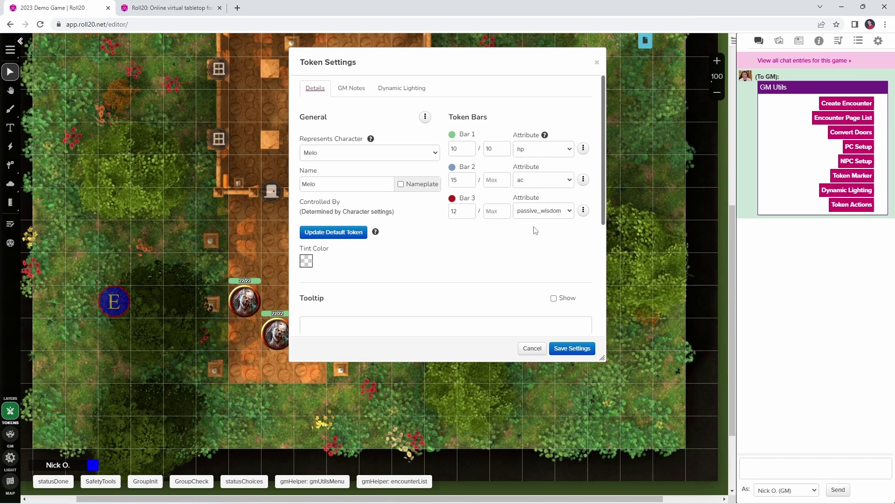
click(536, 353)
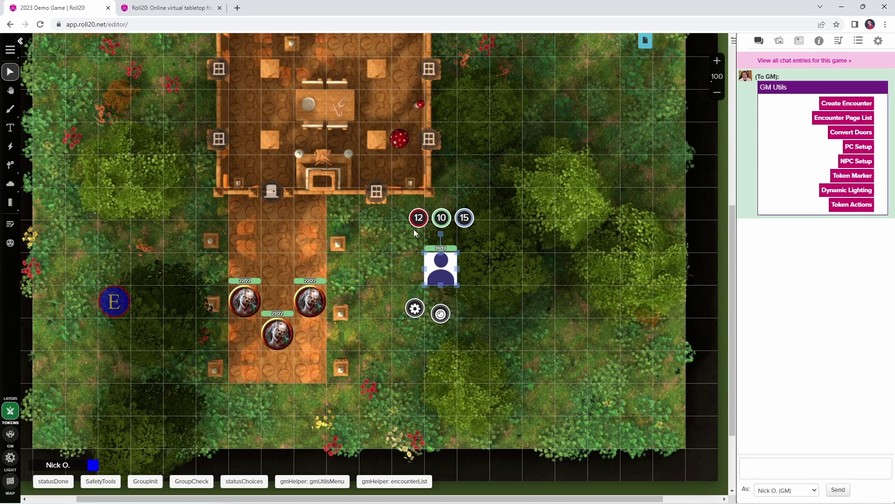
- Place a second Melo token from the journal on the grass beside the building's outer wall and deselect it
click(799, 41)
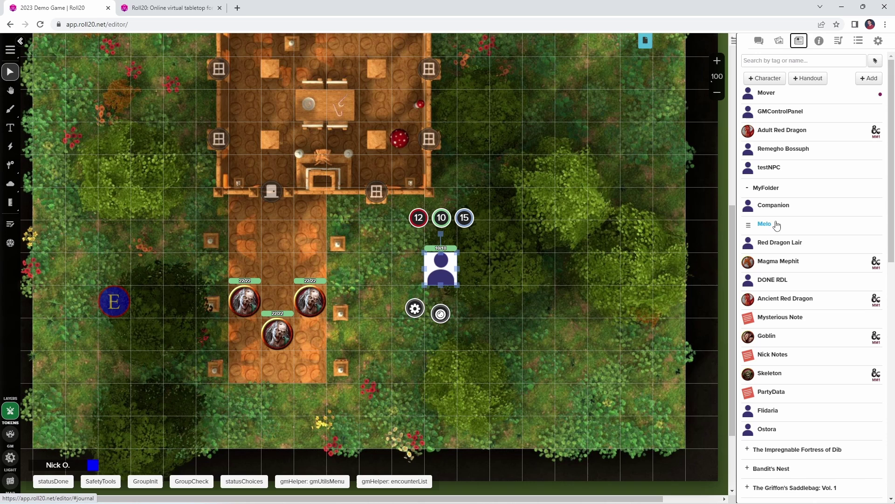
drag(776, 226, 508, 167)
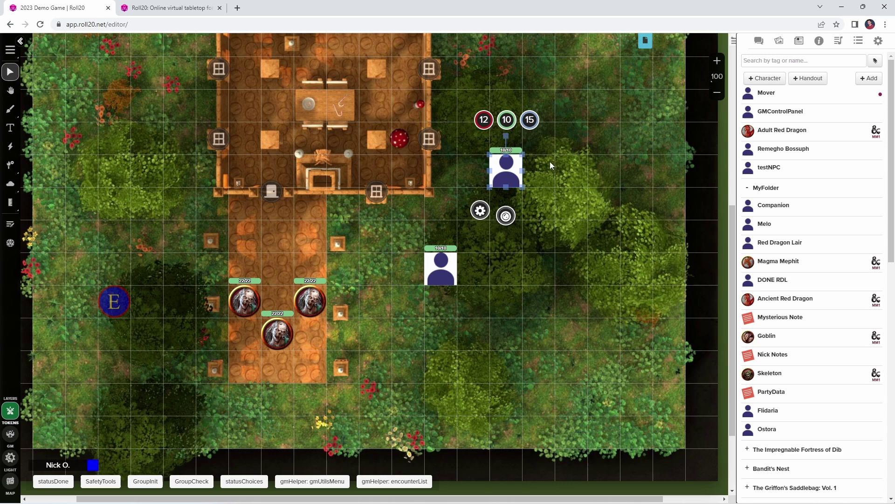
click(555, 216)
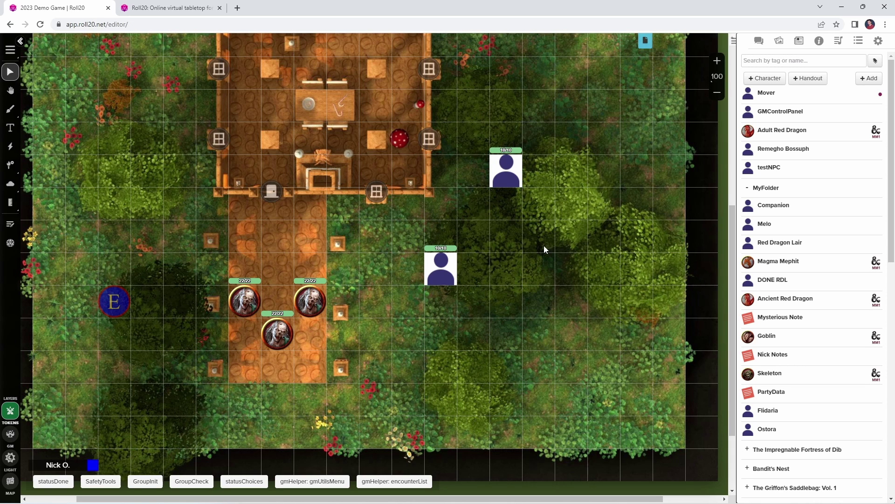
- Open gmHelper's pcSetup ability and examine its token-mod command, from the vision options and bar links to the defaulttoken option
click(320, 481)
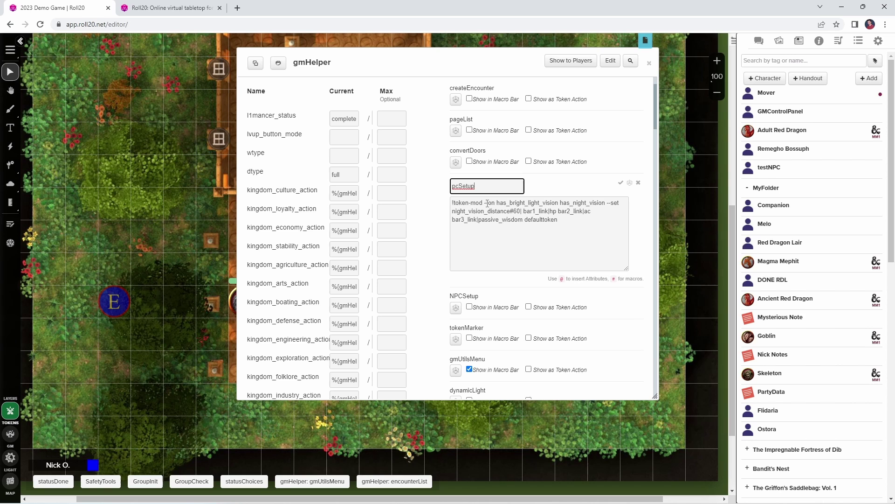
drag(484, 204, 493, 205)
click(495, 203)
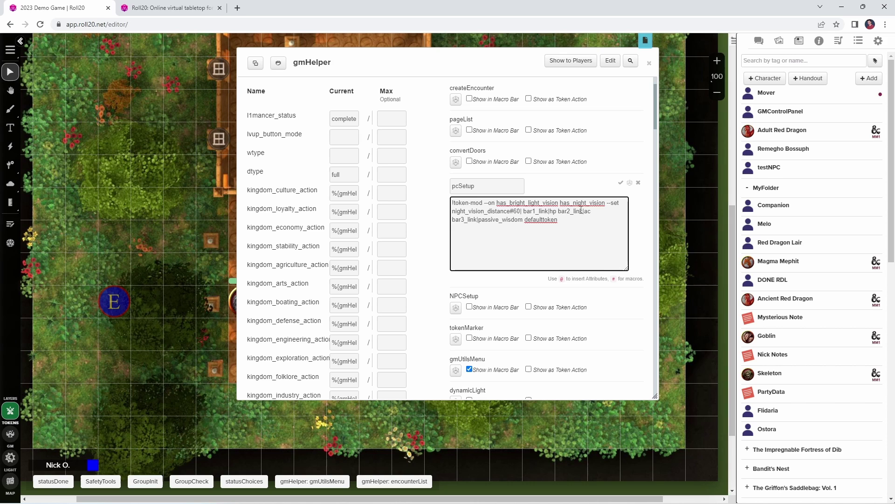
drag(606, 205, 556, 211)
drag(559, 211, 592, 213)
drag(523, 223, 452, 221)
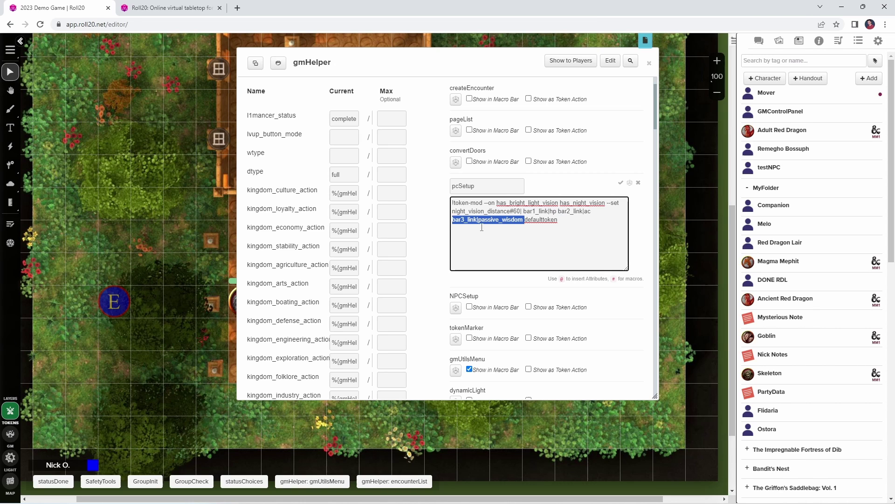
click(512, 226)
double_click(528, 223)
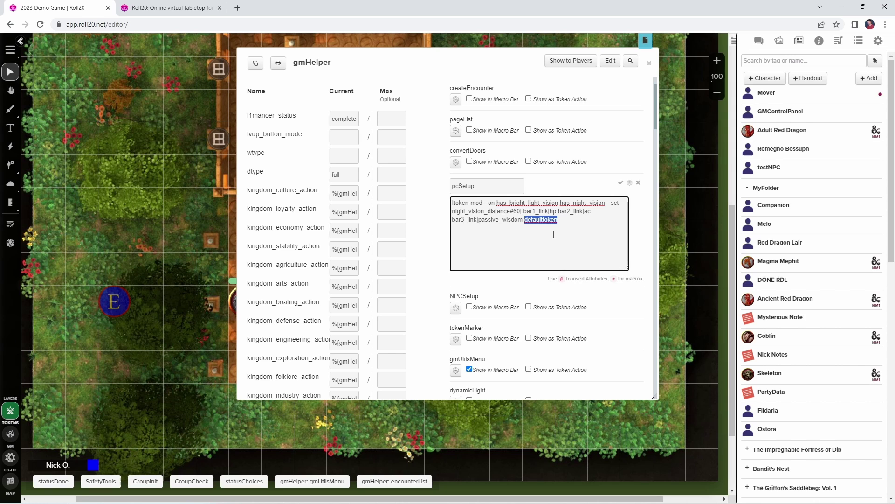
- Open the NPCSetup ability and examine its token-mod command with the hp and npc_ac bar links and defaulttoken option
scroll(573, 219, down, 2)
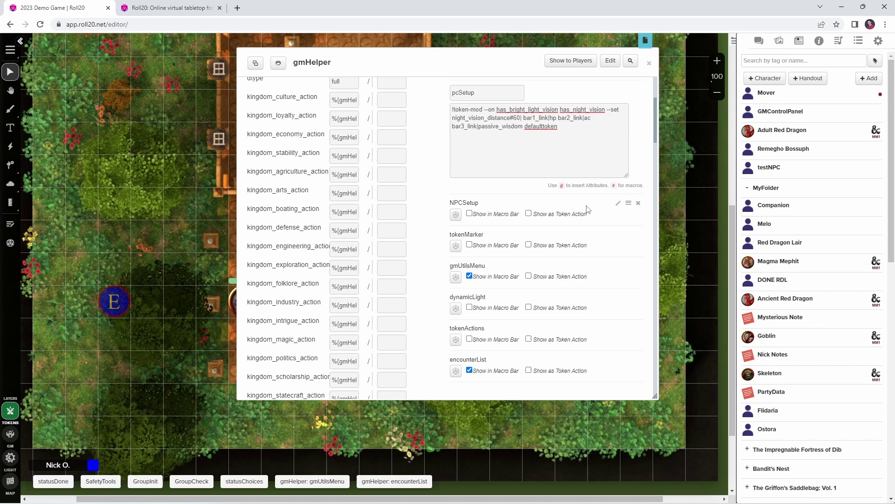
click(619, 205)
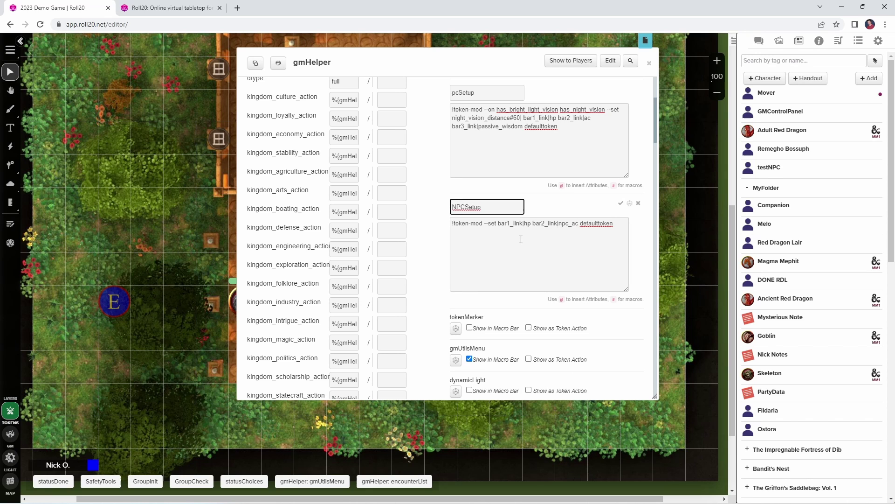
drag(484, 224, 434, 225)
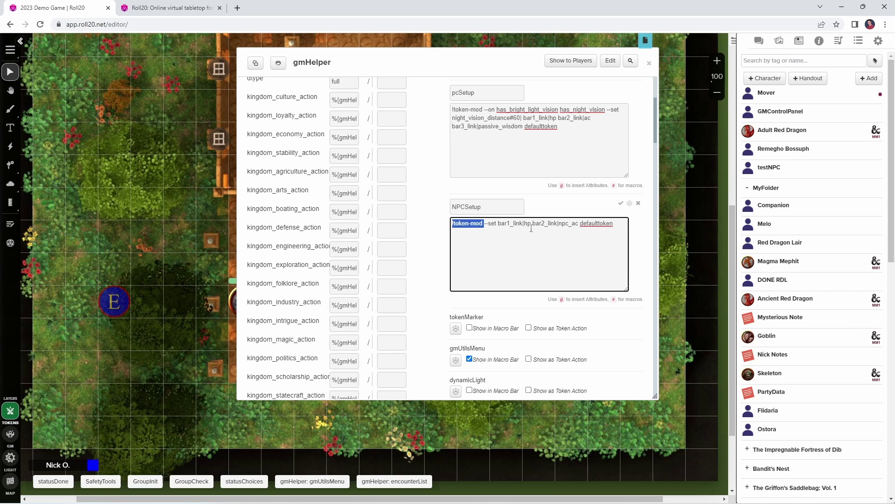
click(572, 224)
drag(578, 224, 534, 225)
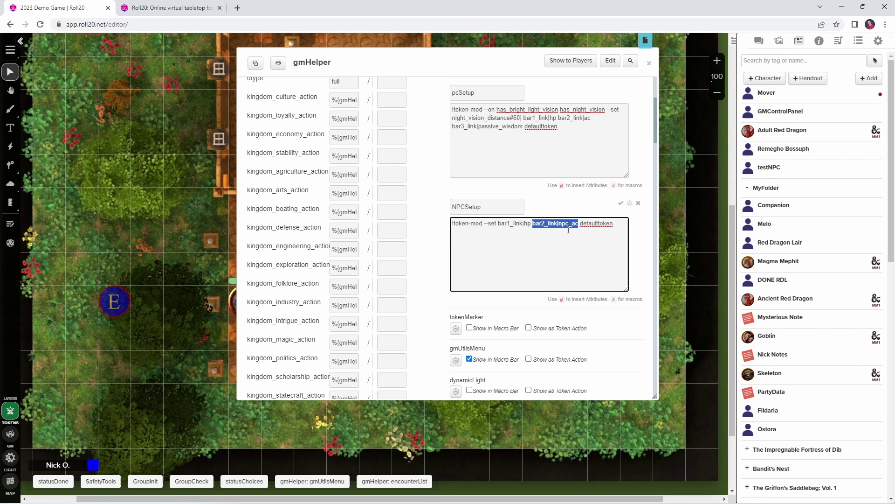
double_click(594, 224)
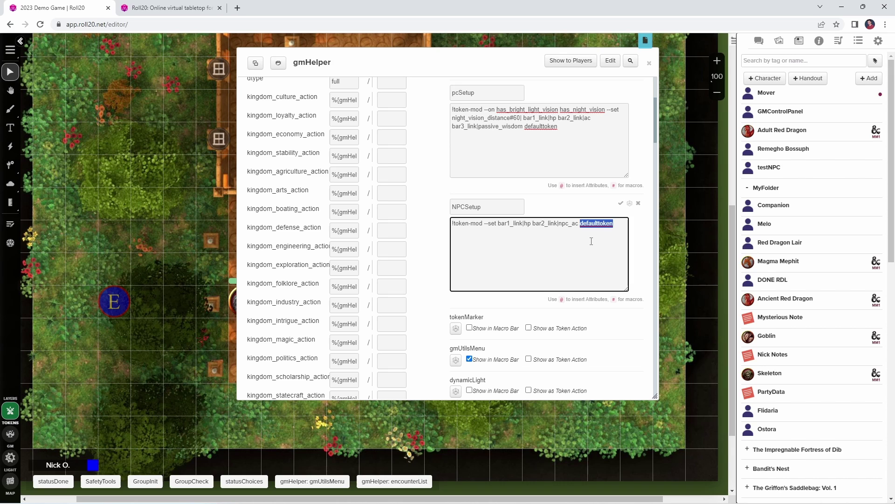
click(591, 241)
- Look at the PathToWindowOrDoor script among the installed mods and return to the demo game
key(ctrl+Tab)
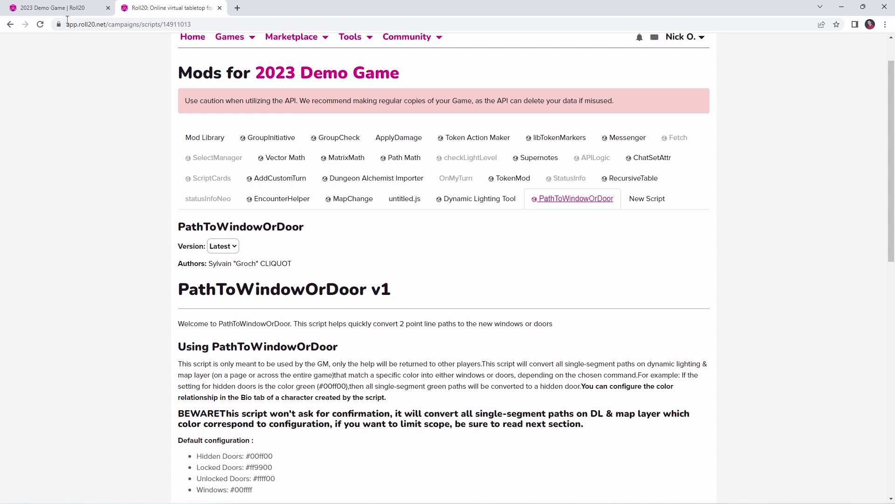
click(70, 10)
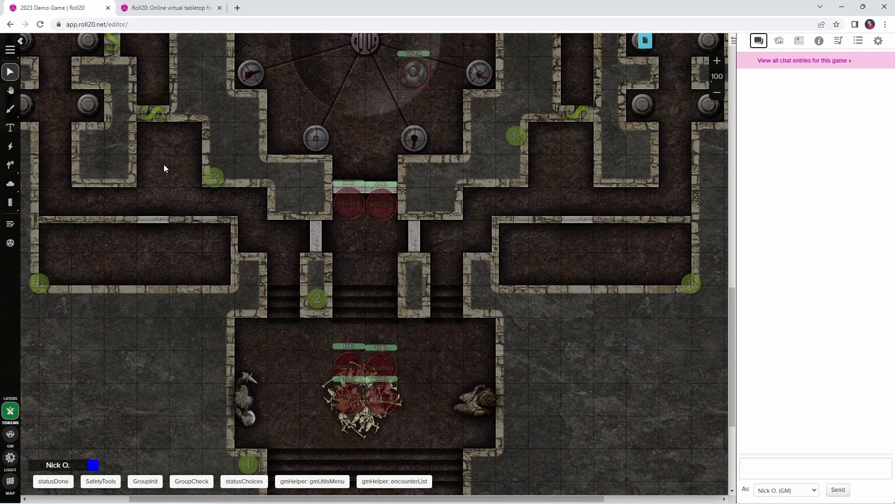
- Show the dungeon page's dynamic lighting layer and run Convert Doors to turn its orange door paths into doors
scroll(163, 168, down, 1)
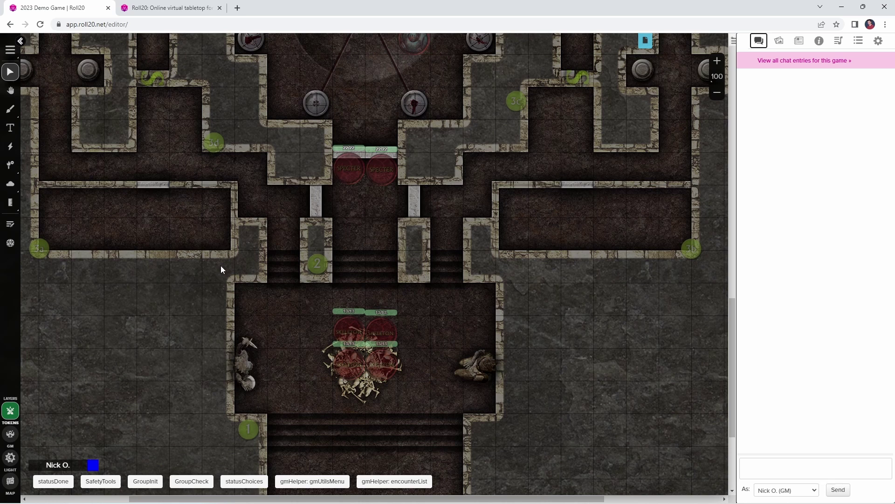
key(ctrl+alt+shift+l)
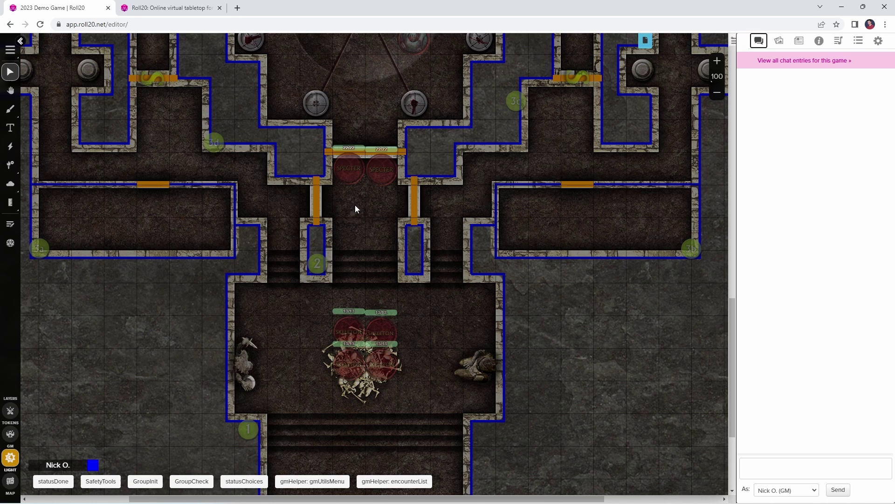
click(312, 481)
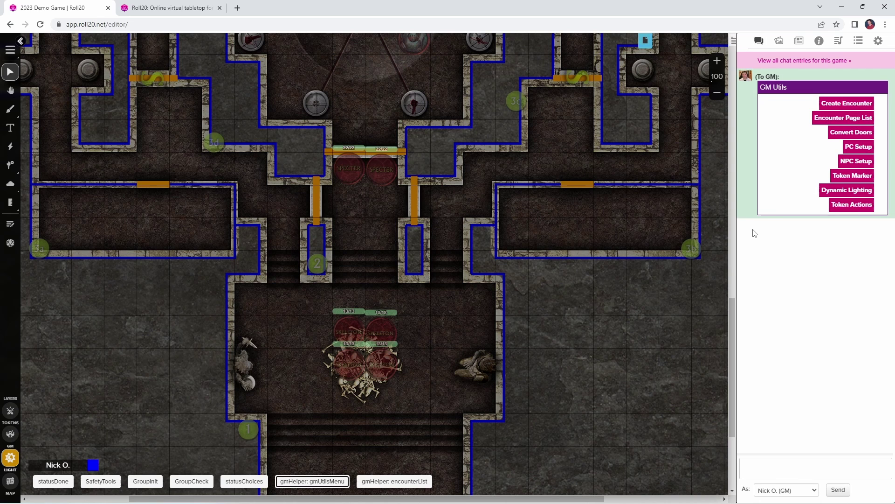
click(852, 134)
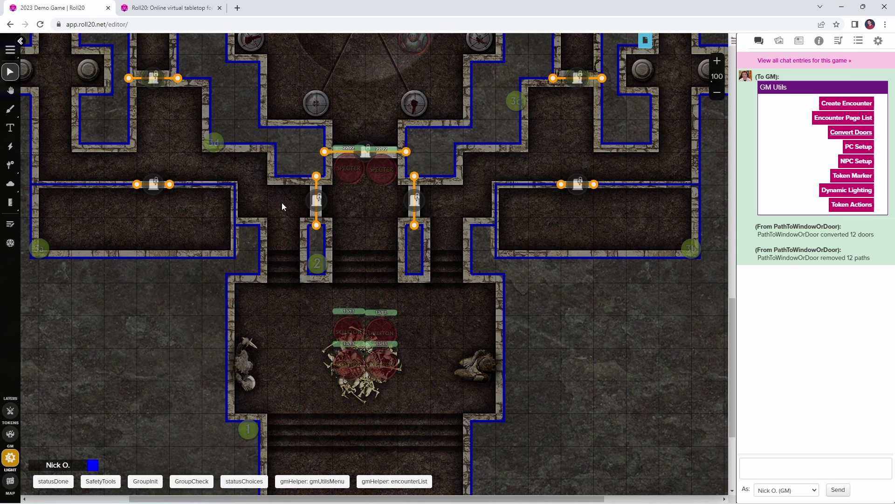
- Open gmHelper's convertDoors ability and examine its ptwod command and page parameter
click(314, 480)
click(455, 209)
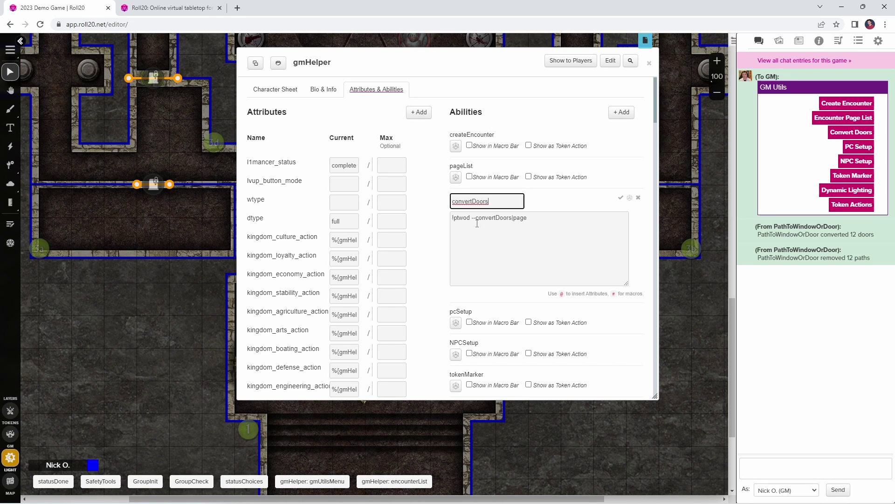
click(508, 227)
double_click(510, 231)
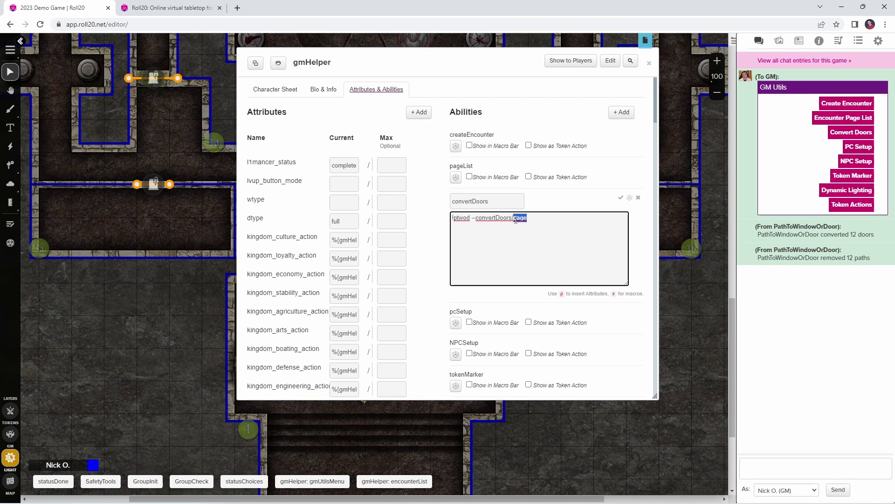
click(511, 232)
- Look at the Dynamic Lighting Tool script among the installed mods and return to the demo game
key(ctrl+Tab)
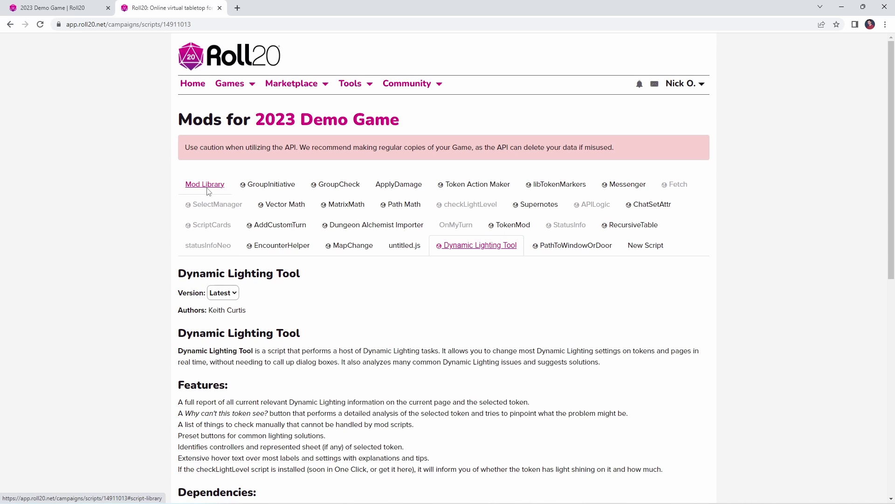
click(66, 8)
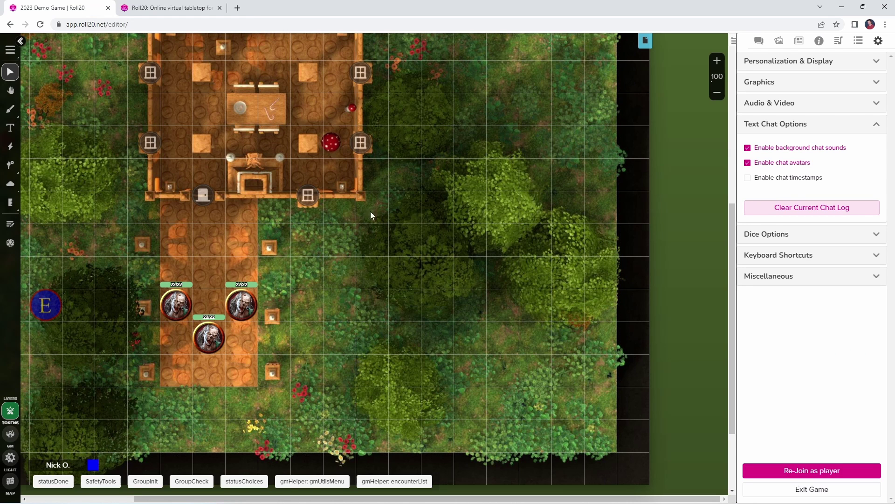
- With the Dynamic Lighting Tool, disable Day Mode and enable Barriers Restrict Movement, Update on Drop and Explorer Mode for the Gingerbread page
click(311, 482)
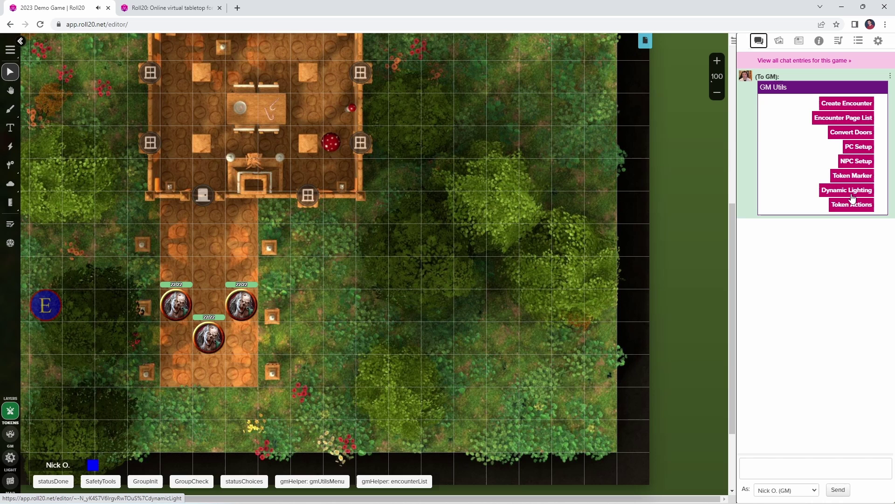
click(852, 191)
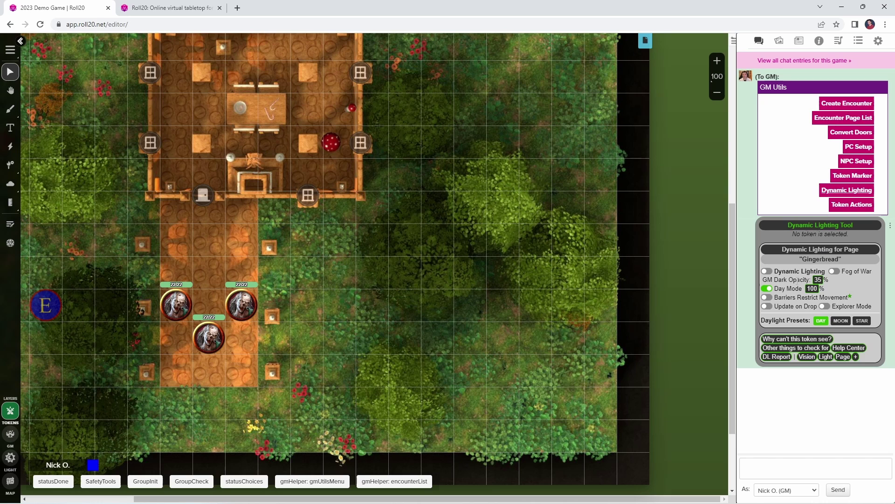
click(768, 289)
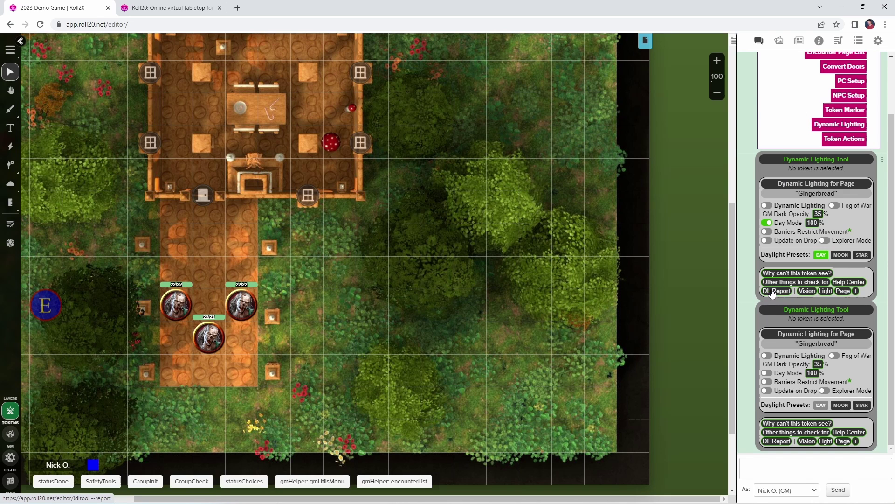
click(767, 382)
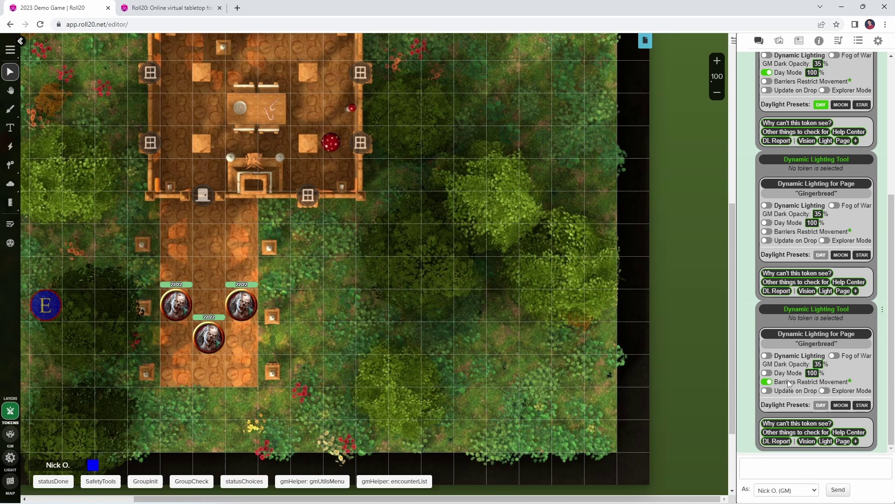
click(767, 391)
click(825, 390)
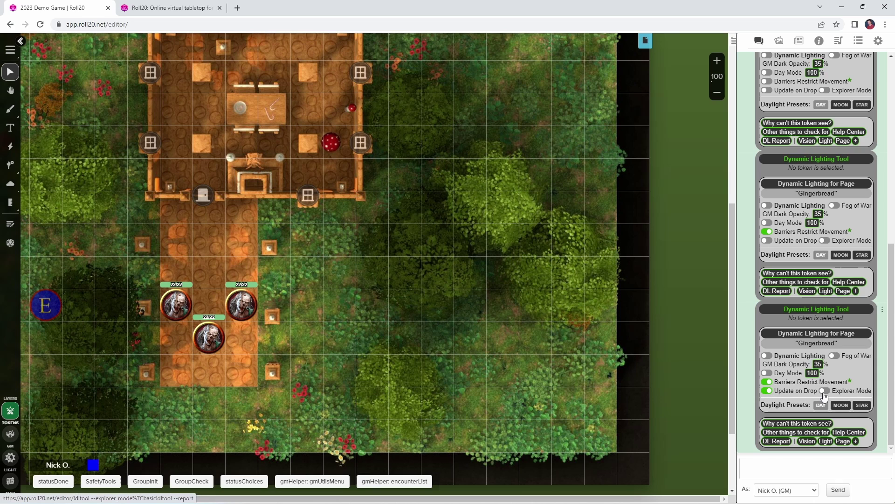
- Select the zombie token beside the path's right edge and display its vision and light settings in the Dynamic Lighting Tool
click(241, 304)
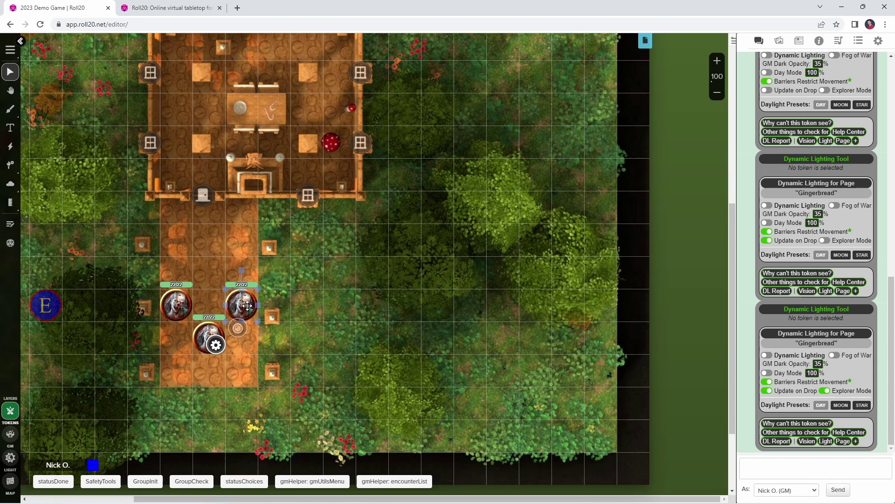
click(343, 480)
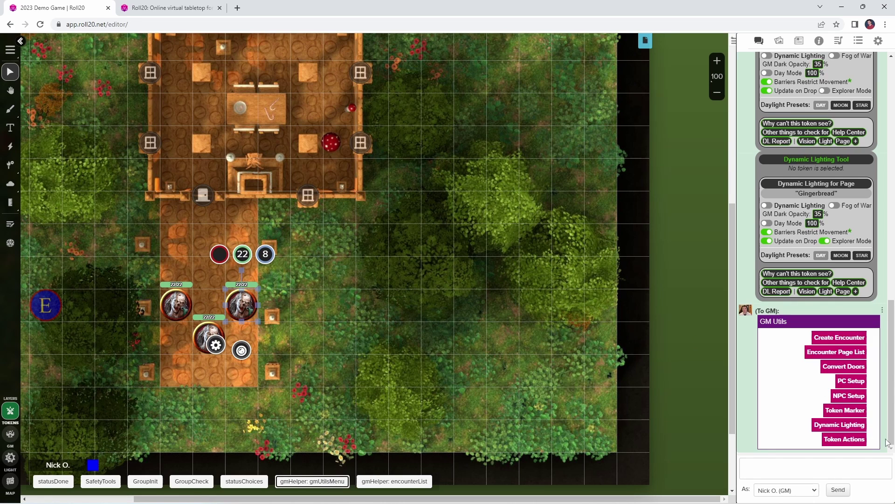
click(851, 425)
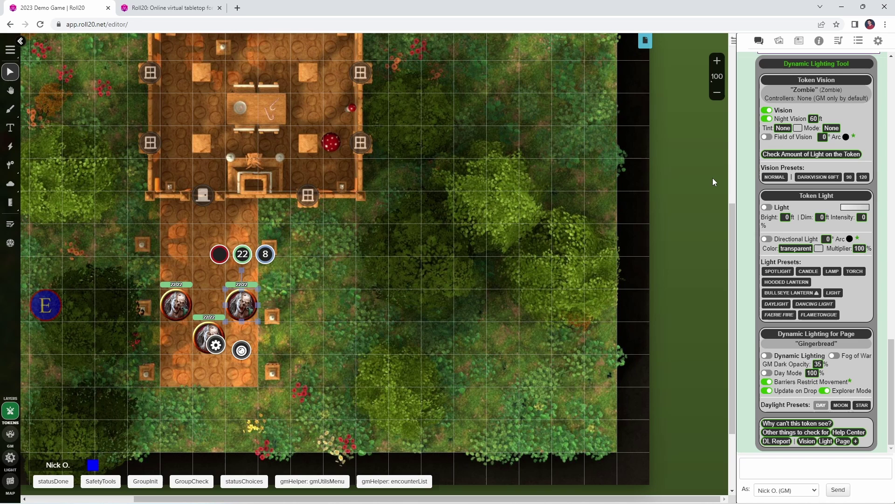
- Open the macro text of gmHelper's dynamicLight ability
click(312, 480)
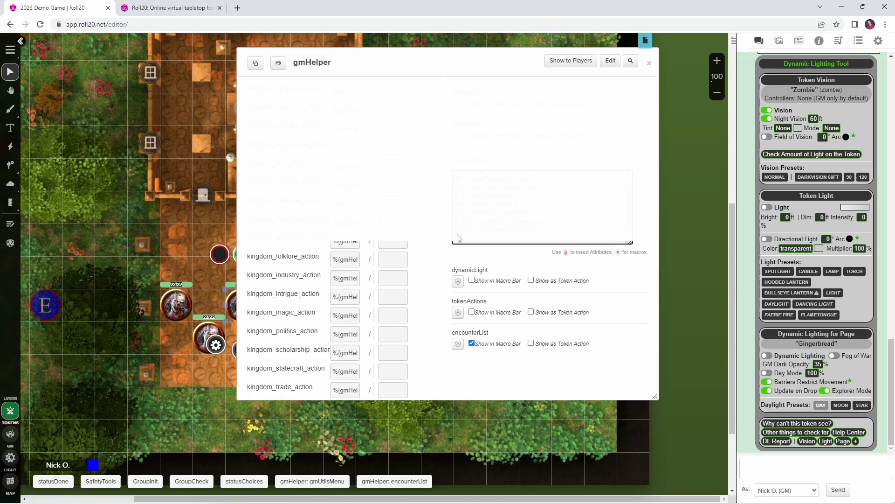
click(622, 273)
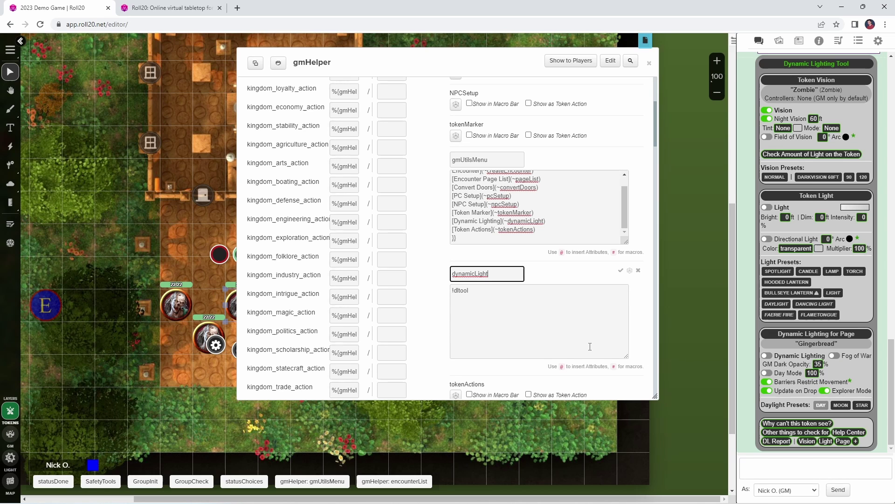
- Look at the Token Action Maker script among the installed mods, then check the page list back in the demo game
key(ctrl+Tab)
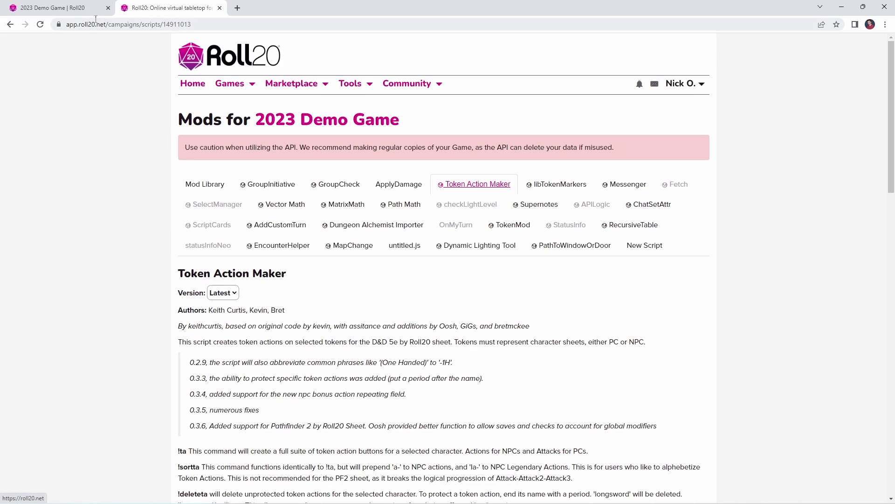
click(84, 9)
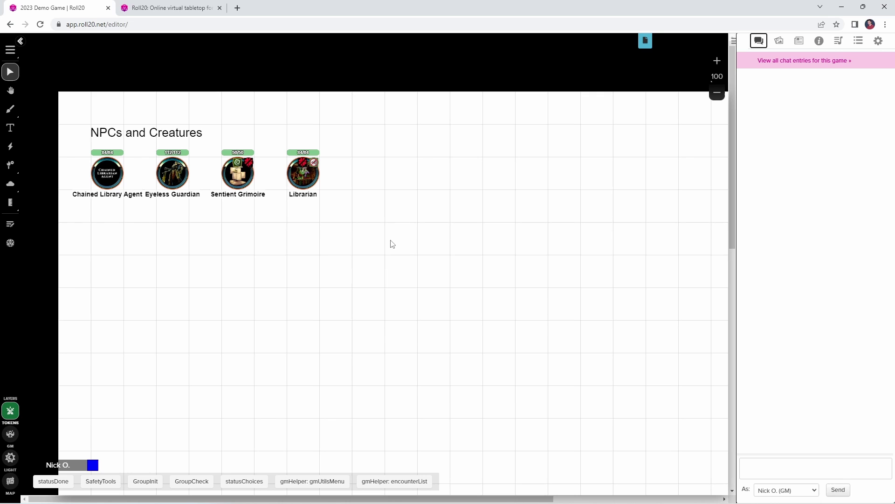
click(646, 42)
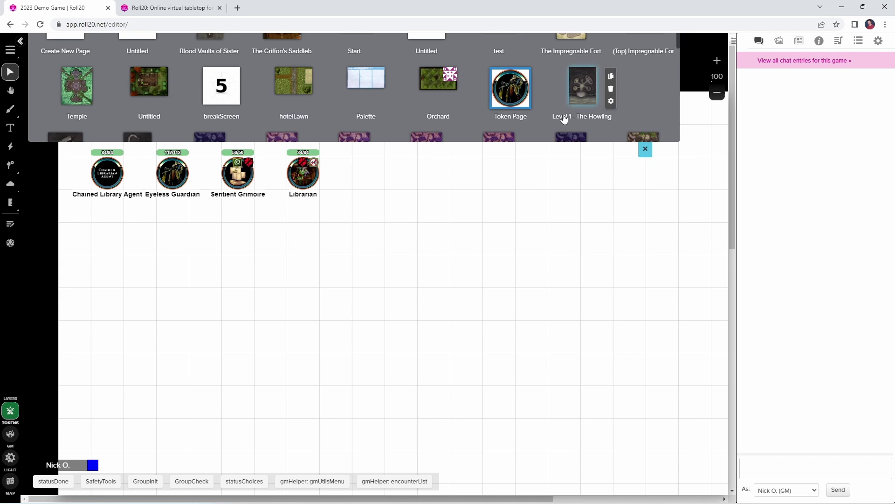
click(645, 189)
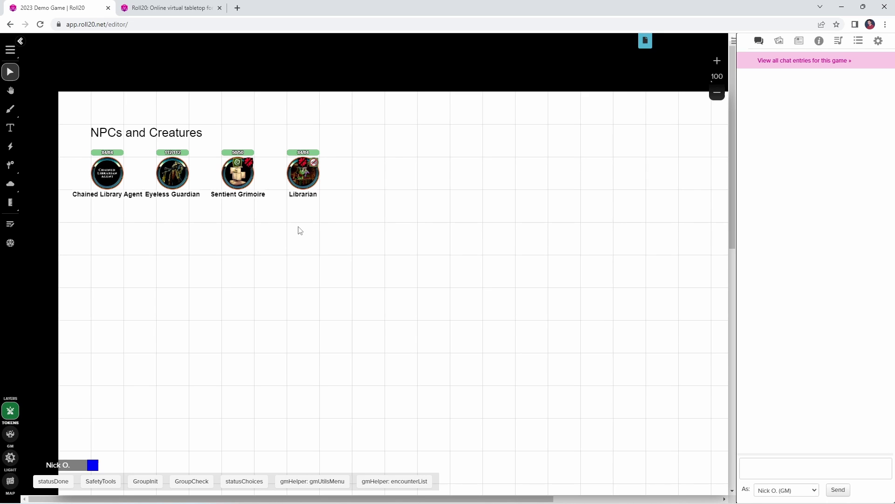
- Create token actions for all the NPC and creature tokens on the page with the GM Utils Token Actions command
key(ctrl+a)
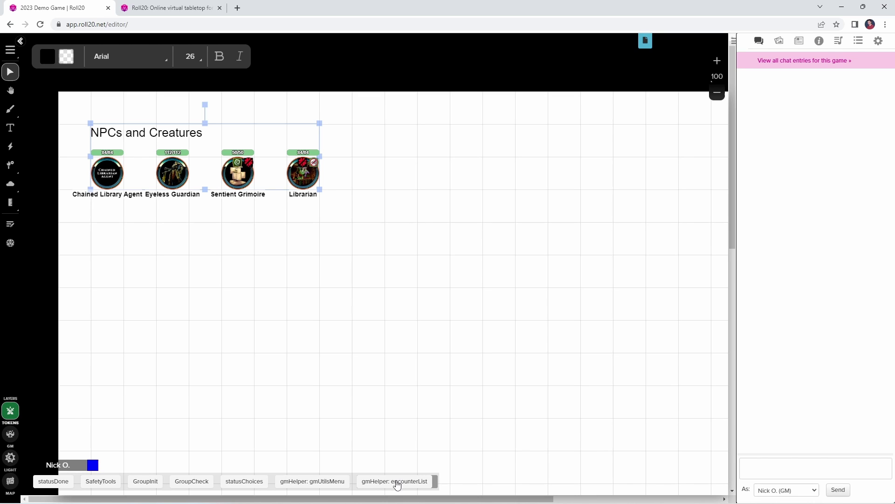
click(328, 484)
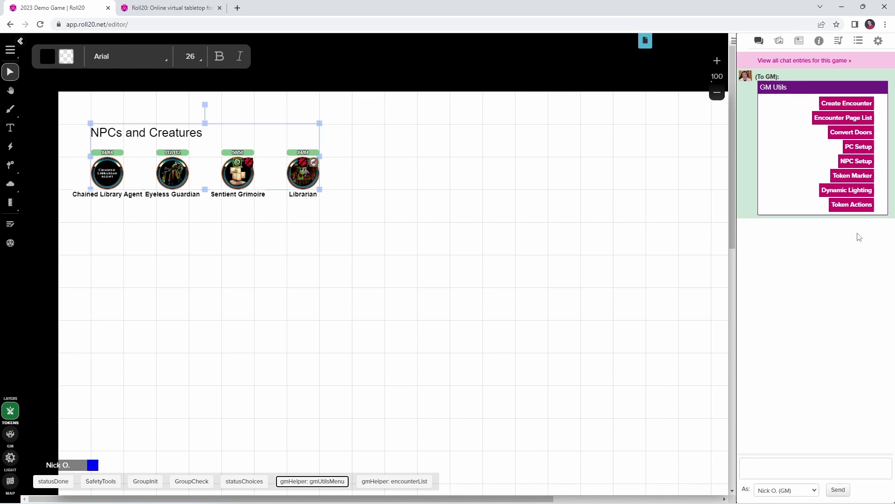
click(850, 205)
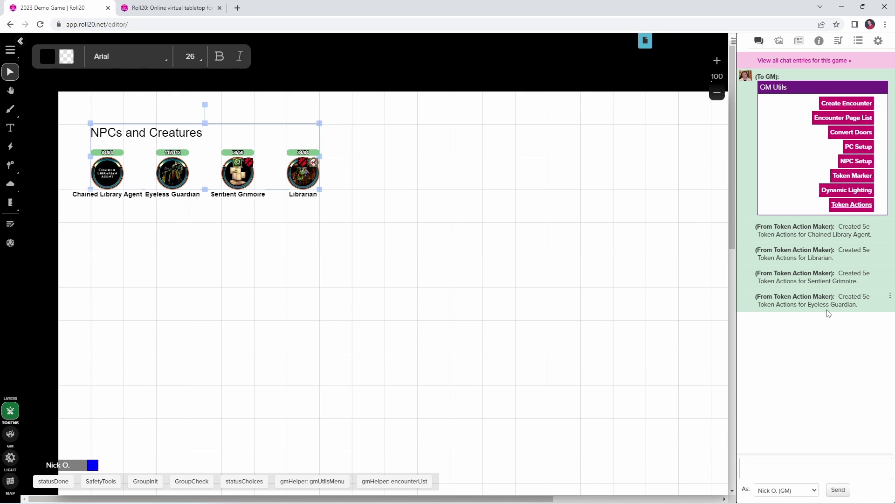
click(451, 186)
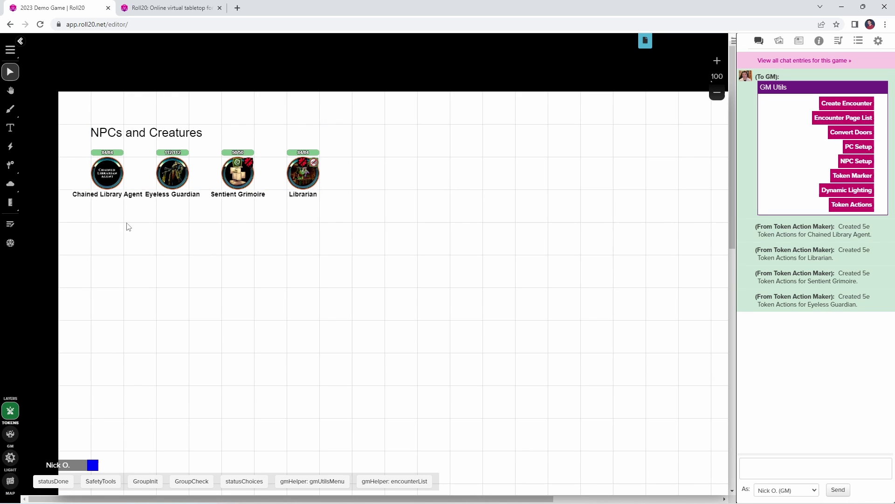
- Use the Librarian's token actions to roll a one-handed Quarterstaff attack and a Constitution saving throw
click(105, 174)
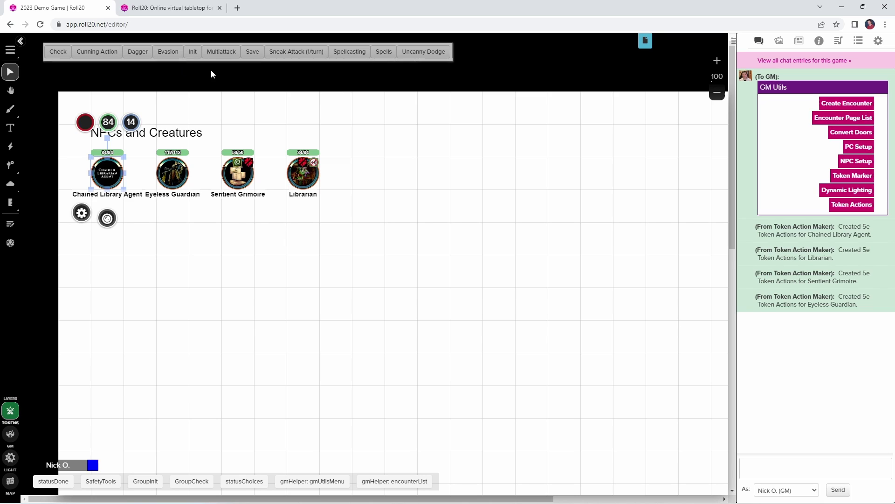
click(303, 173)
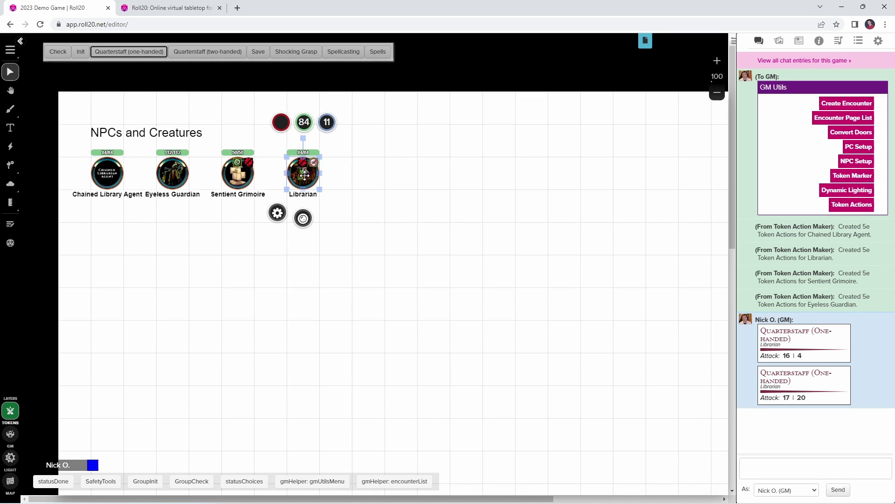
click(260, 55)
click(431, 268)
click(428, 294)
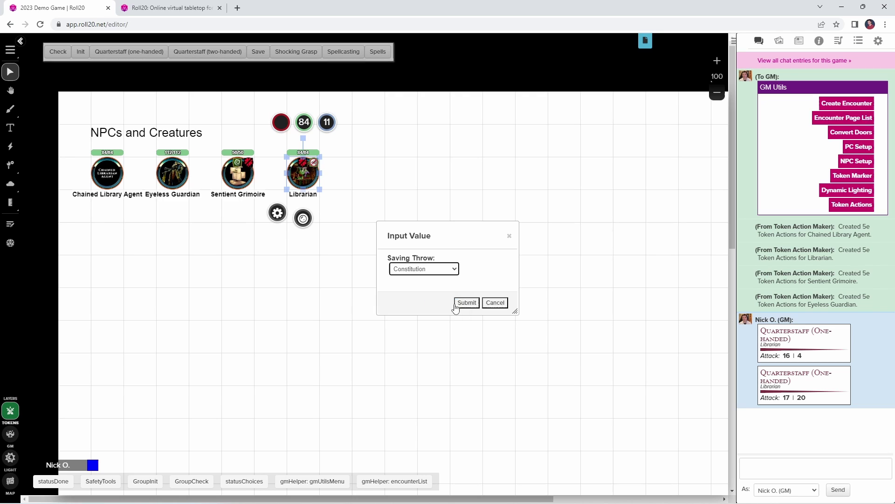
click(467, 302)
- List the Librarian's spells in chat and post the Light cantrip's description
click(378, 51)
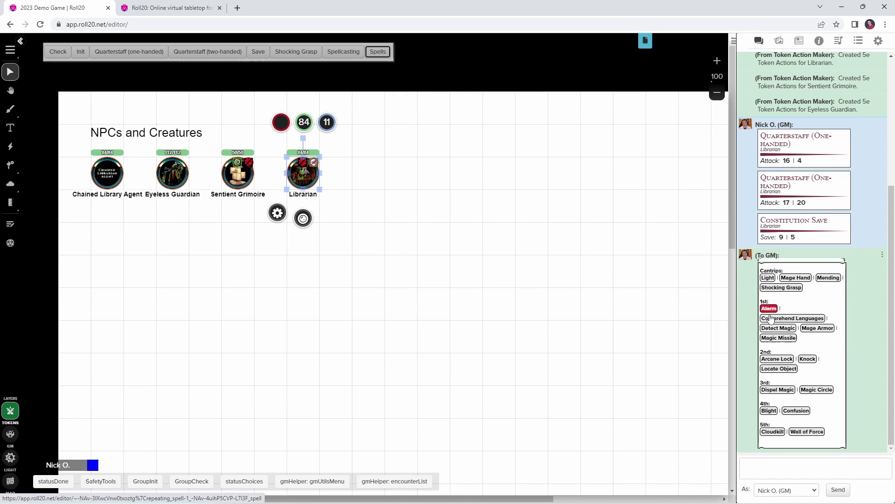
click(768, 277)
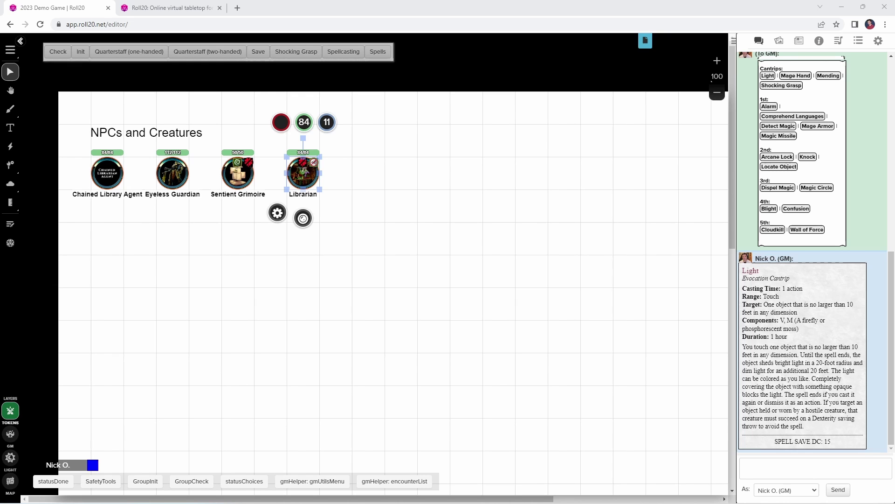
- Open gmHelper's tokenActions ability and highlight its !ta macro text
click(312, 482)
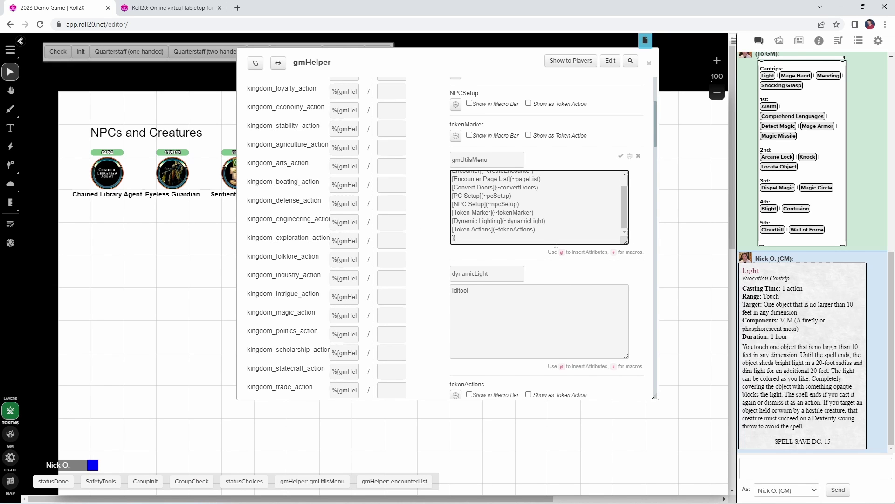
scroll(536, 228, down, 2)
click(585, 307)
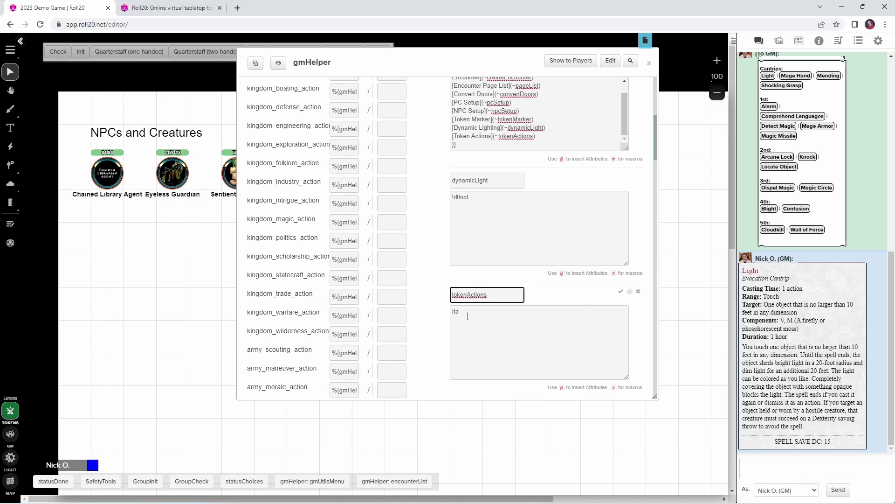
key(Tab)
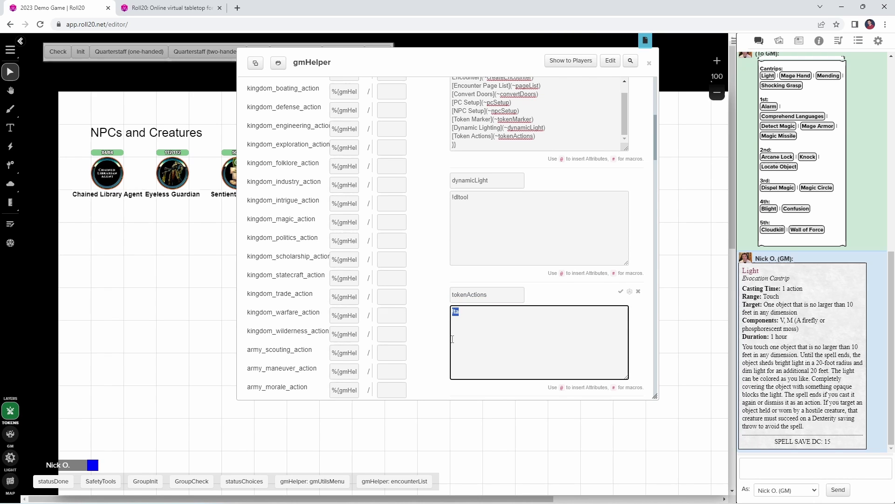
- Bring up the GM Utils menu in chat again and roll a 1d12 with its Token Marker command
click(338, 486)
click(338, 485)
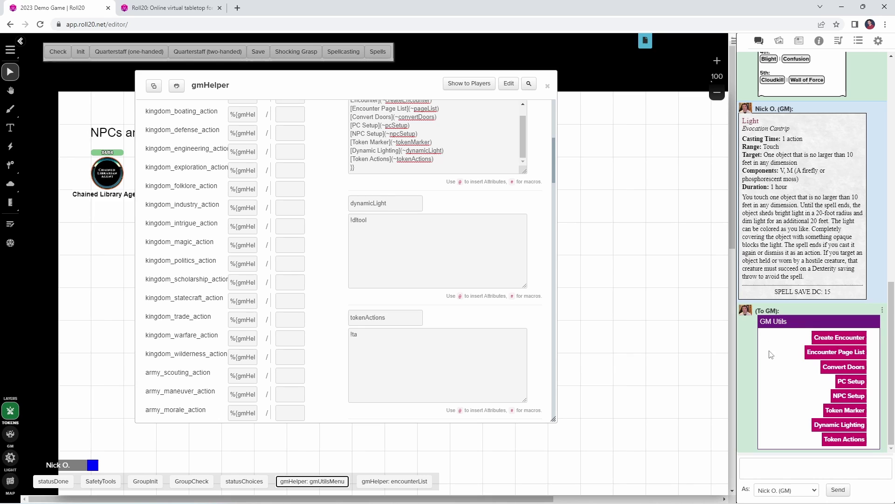
click(835, 413)
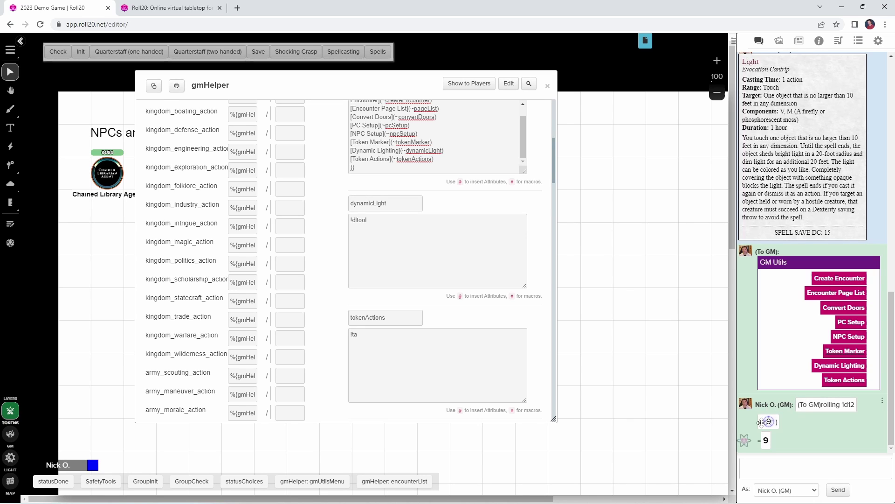
- Place the multi-sided number marker on the empty map area beside the gmHelper window and choose side 12 for it
drag(613, 278, 606, 271)
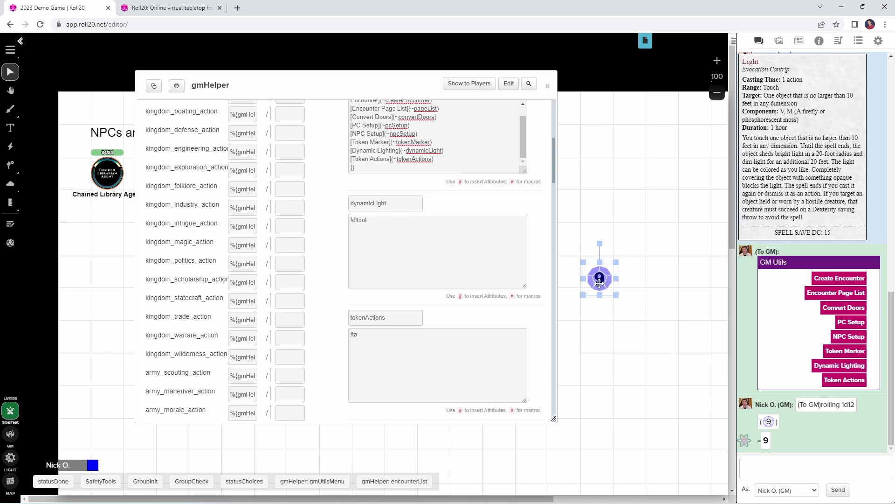
right_click(600, 282)
mouse_move(628, 281)
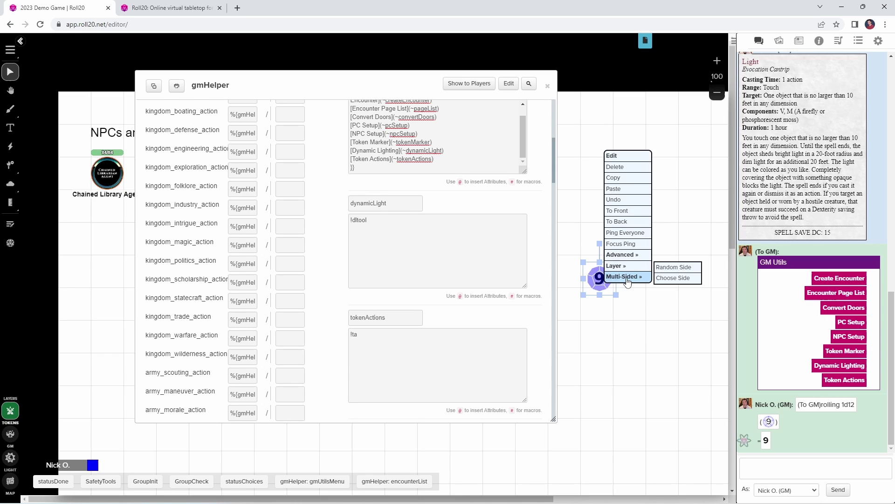
click(685, 280)
drag(485, 278, 518, 279)
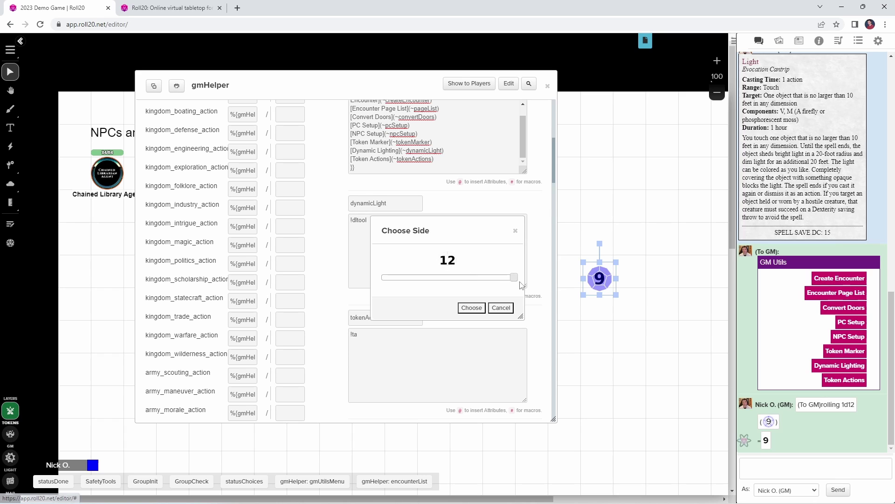
click(471, 308)
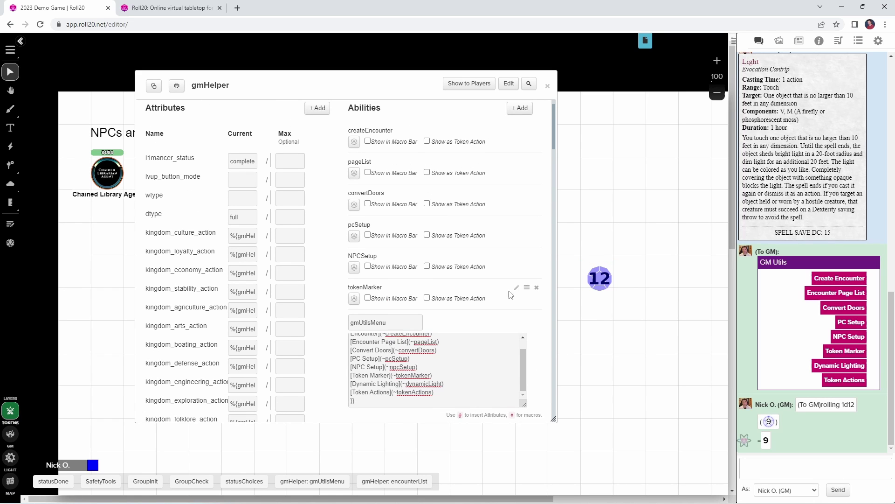
- Open the macro text of gmHelper's tokenMarker ability
click(518, 290)
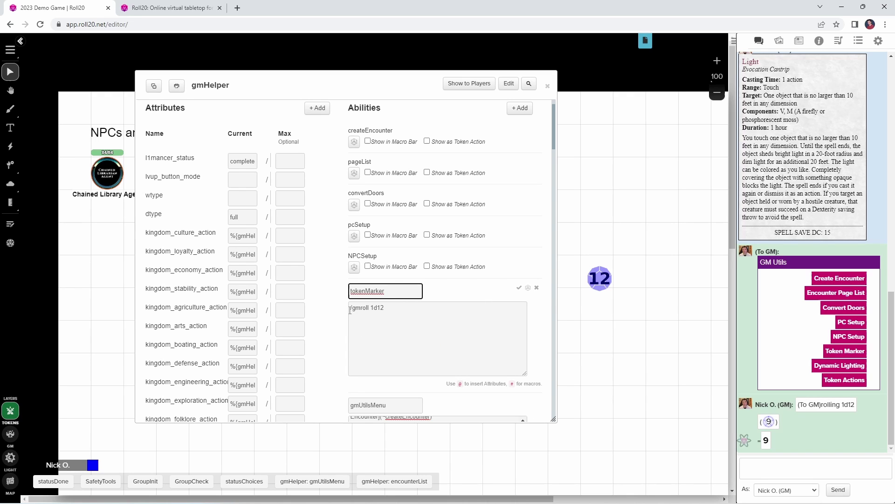
click(405, 312)
- Examine gmUtilsMenu's macro text, highlighting the Encounter Page List label and its ~pageList ability reference
scroll(420, 313, down, 3)
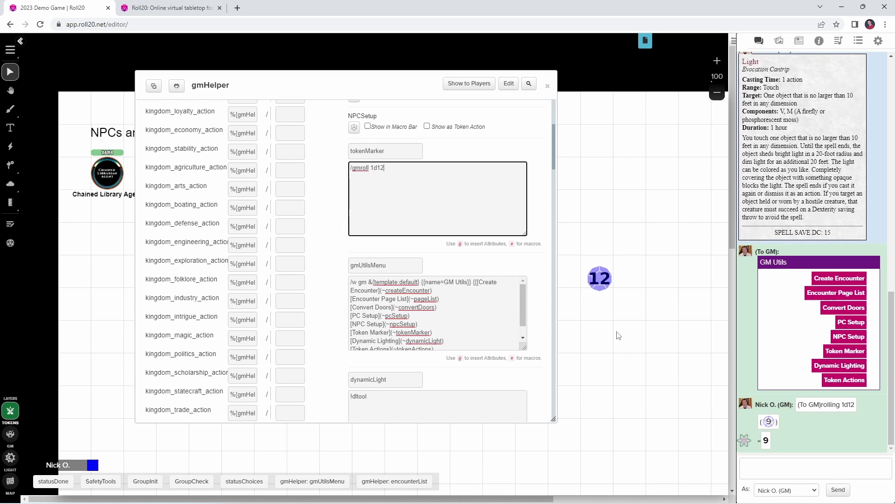
click(360, 283)
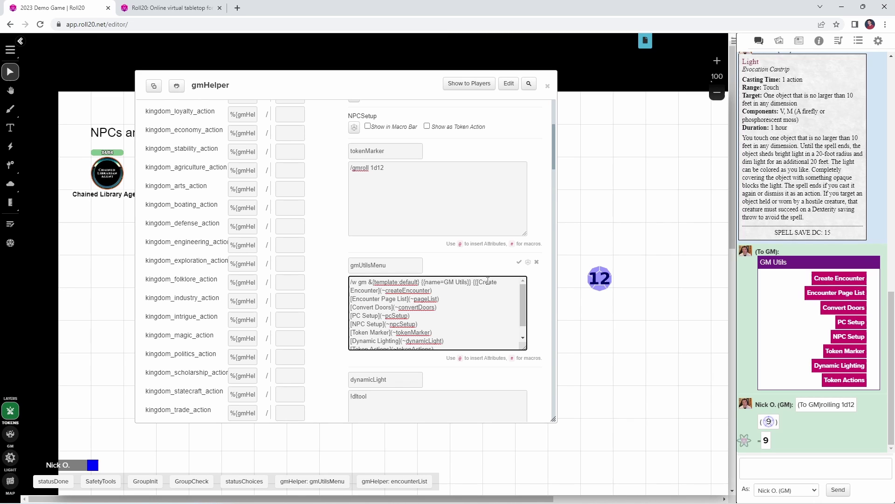
drag(407, 298, 352, 299)
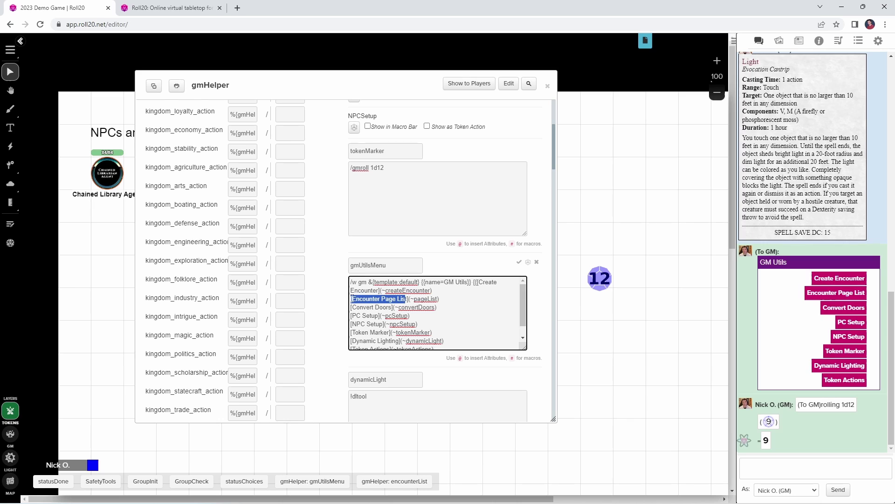
click(380, 299)
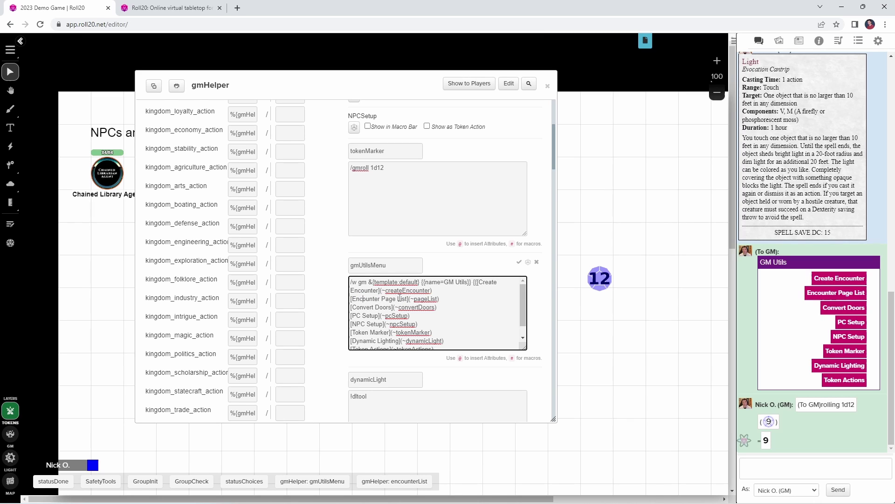
key(Left)
key(Left)
key(Left)
key(Left)
key(Left)
key(Left)
drag(410, 299, 438, 299)
scroll(533, 282, down, 5)
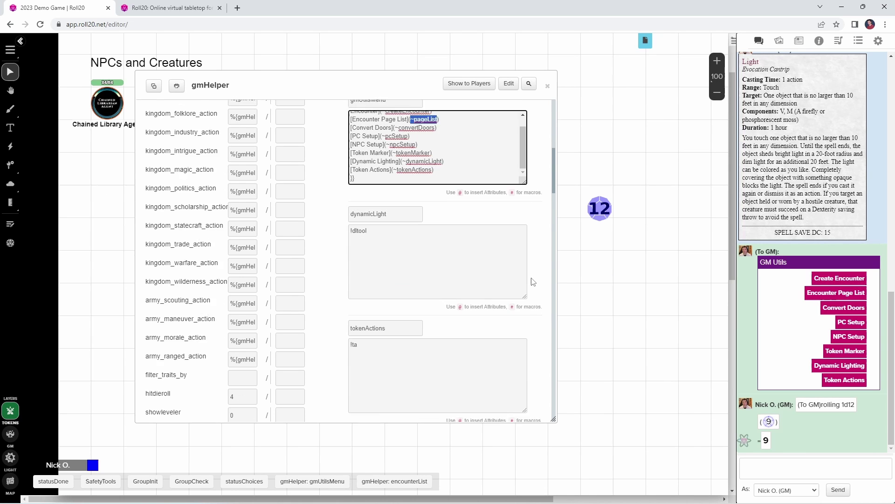
- Open the macro text of gmHelper's pageList ability
scroll(533, 282, down, 5)
scroll(533, 282, up, 10)
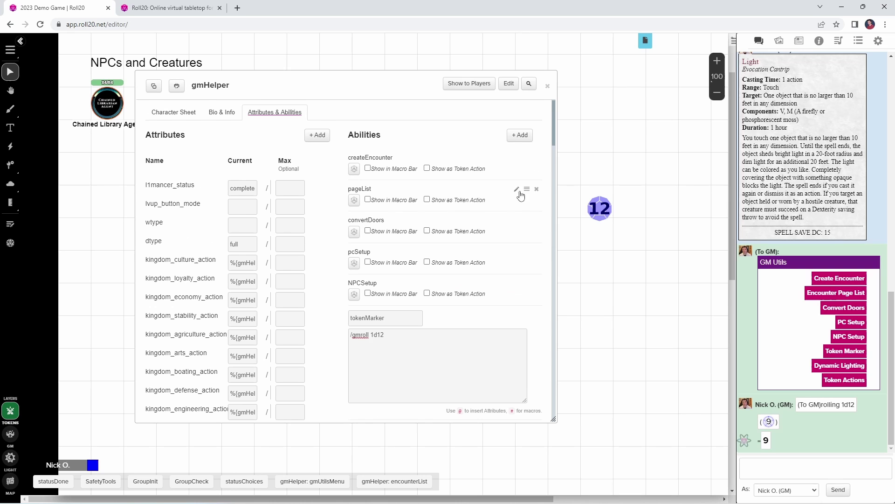
click(517, 189)
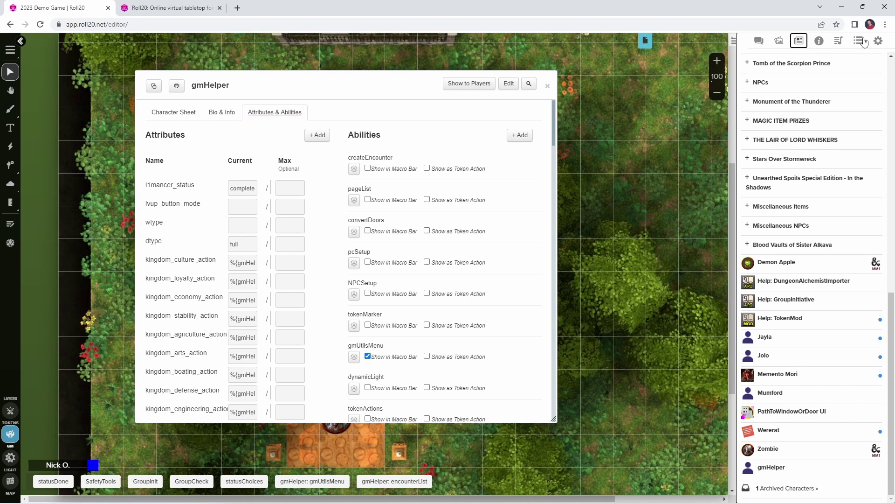
- Open the Transmogrifier and choose Attack of the Mind Crawlers as the game to pair with 2023 Demo Game
click(878, 40)
click(796, 276)
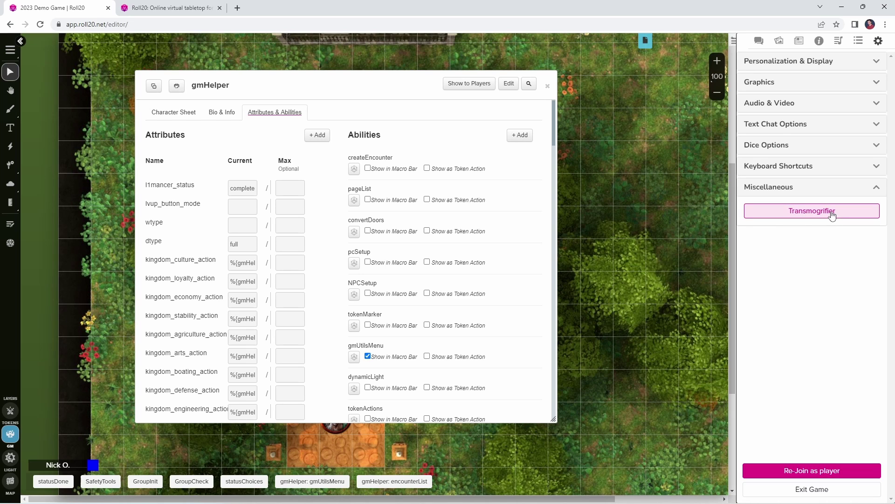
click(832, 214)
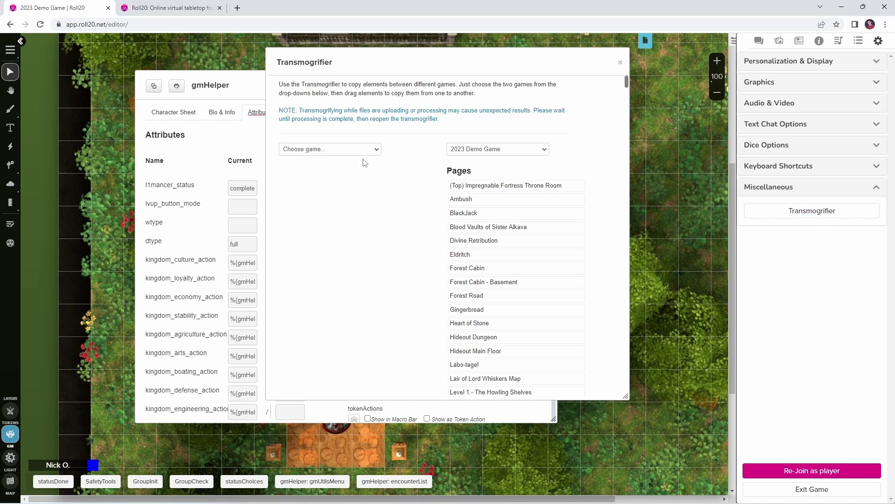
click(360, 151)
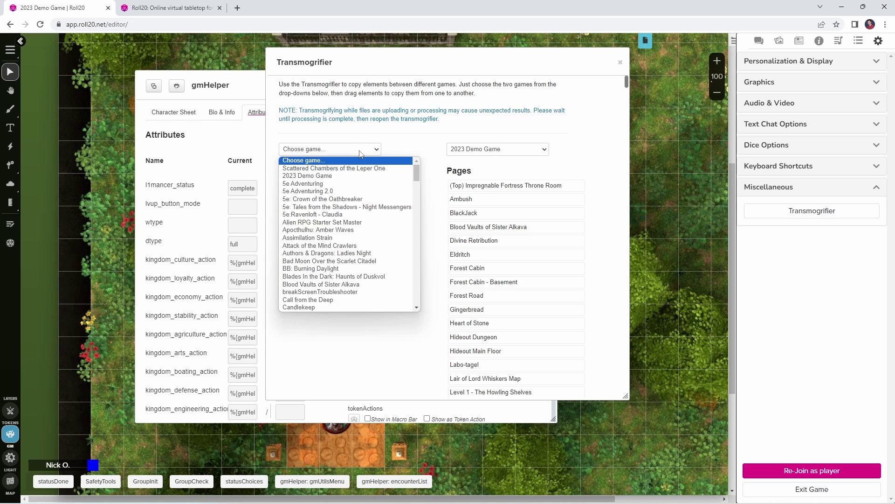
click(362, 247)
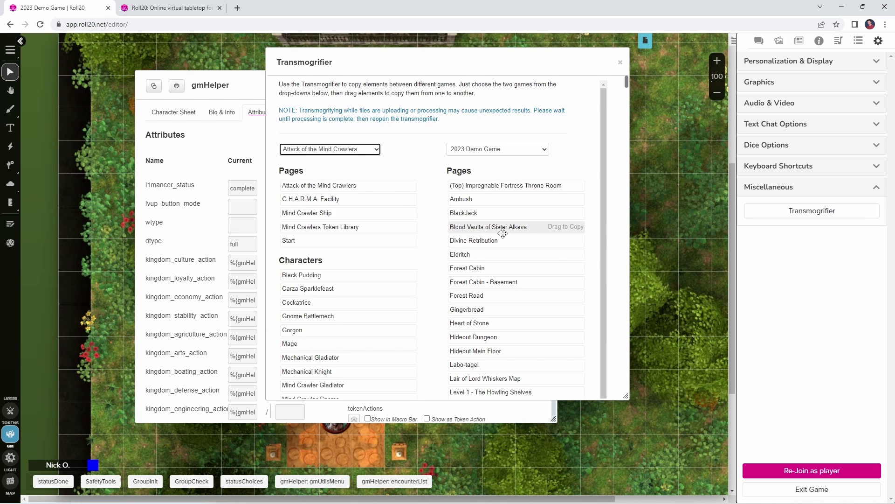
- Copy the gmHelper character from 2023 Demo Game into Attack of the Mind Crawlers
scroll(557, 272, down, 2)
scroll(558, 271, down, 20)
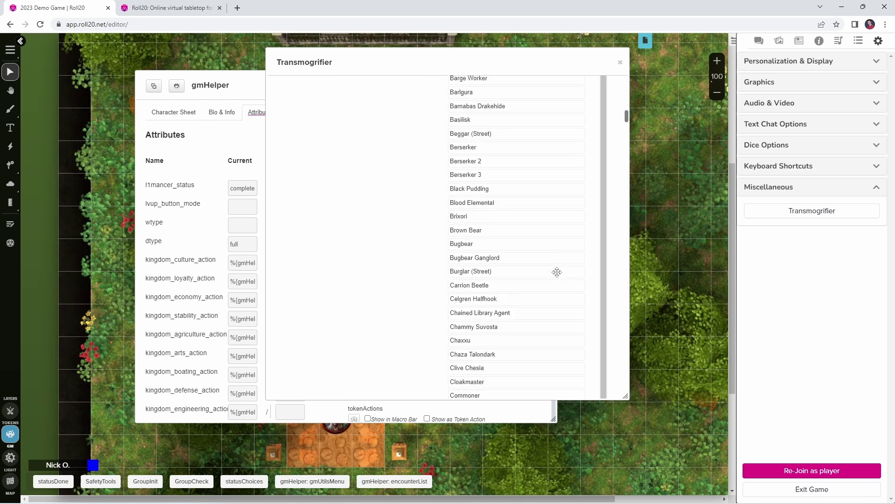
scroll(558, 272, down, 2)
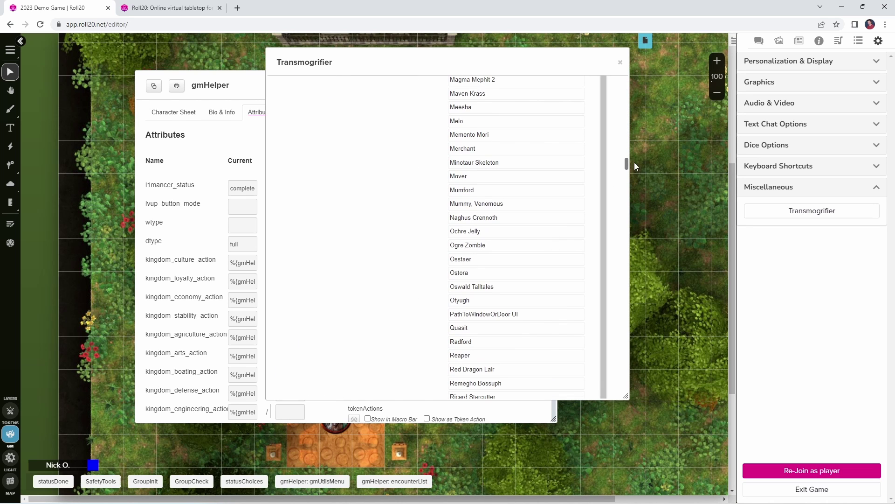
scroll(553, 234, down, 20)
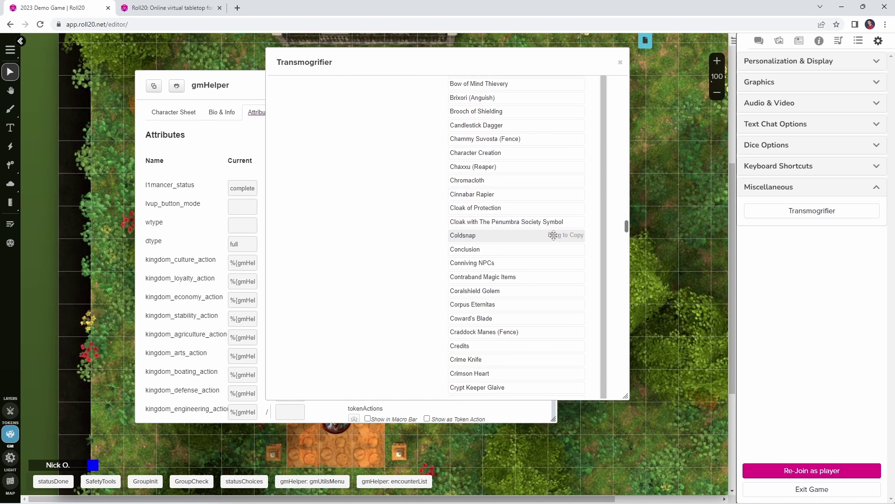
scroll(555, 219, up, 10)
scroll(557, 204, down, 20)
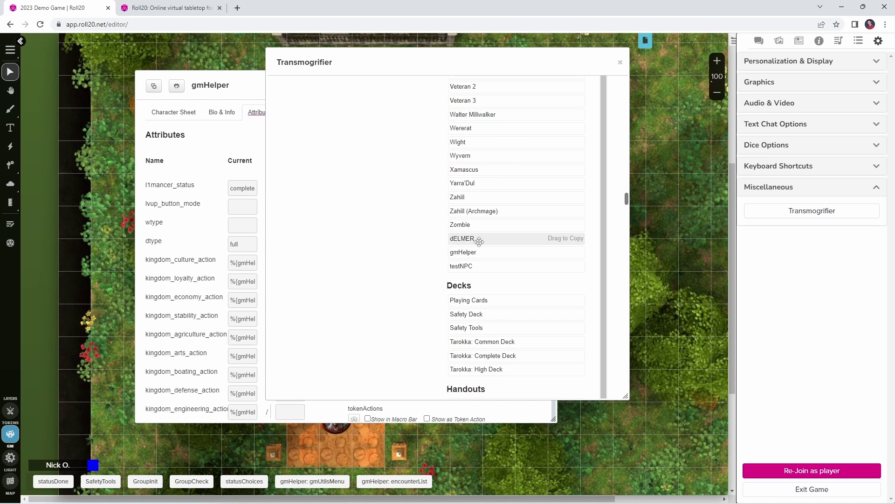
drag(466, 253, 283, 178)
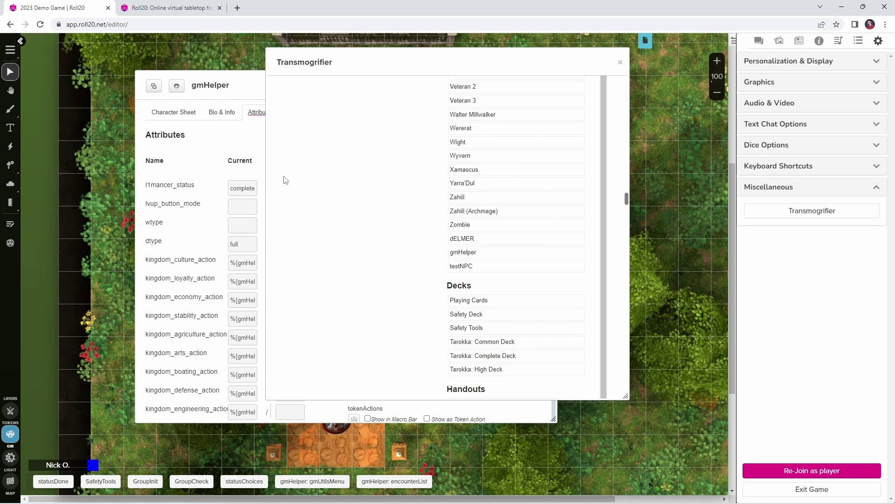
- Check the Attack of the Mind Crawlers character list for the copied gmHelper and close the Transmogrifier
scroll(359, 136, up, 2)
scroll(363, 135, up, 20)
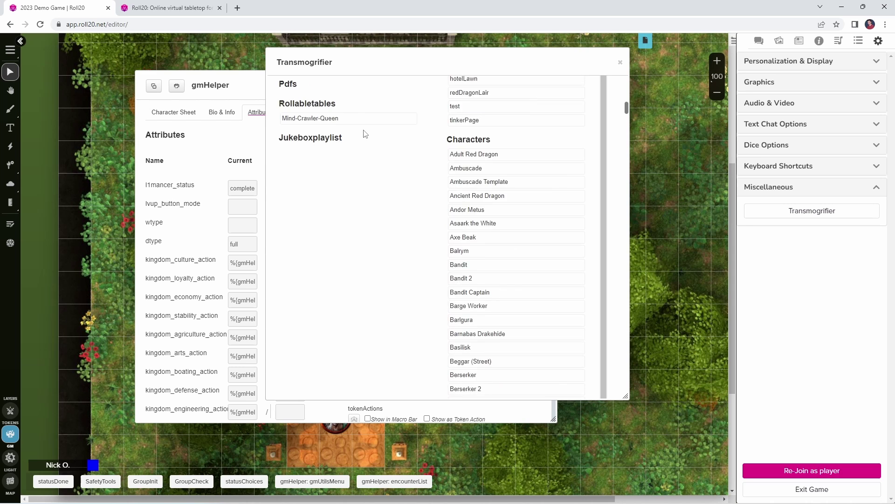
scroll(356, 187, down, 1)
scroll(359, 167, down, 7)
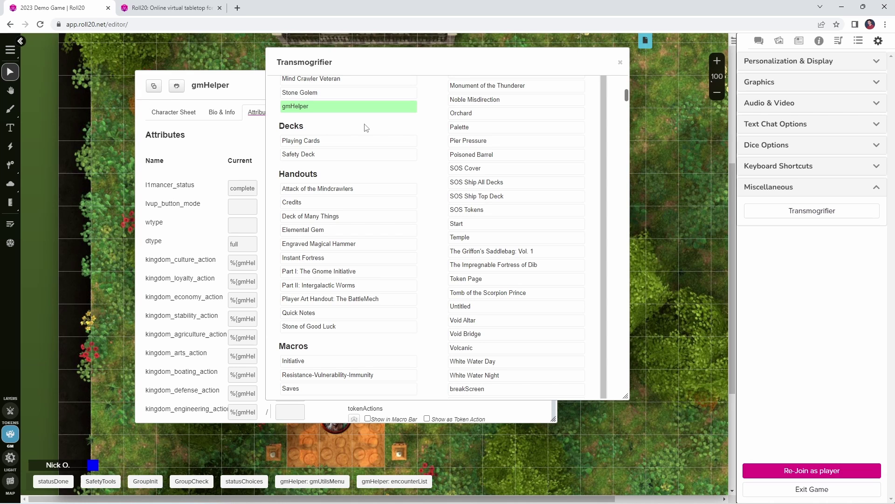
click(621, 62)
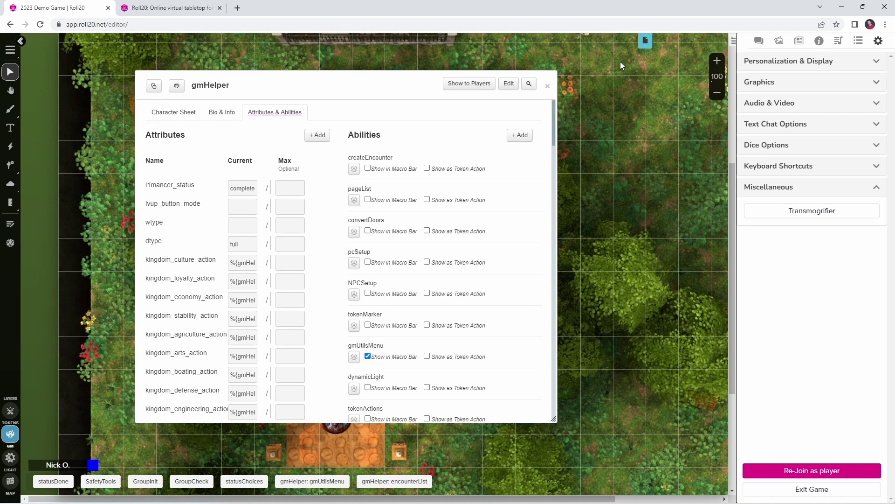
- Minimize the gmHelper sheet and review the token settings of the blue E token on the grass beside the path
double_click(413, 86)
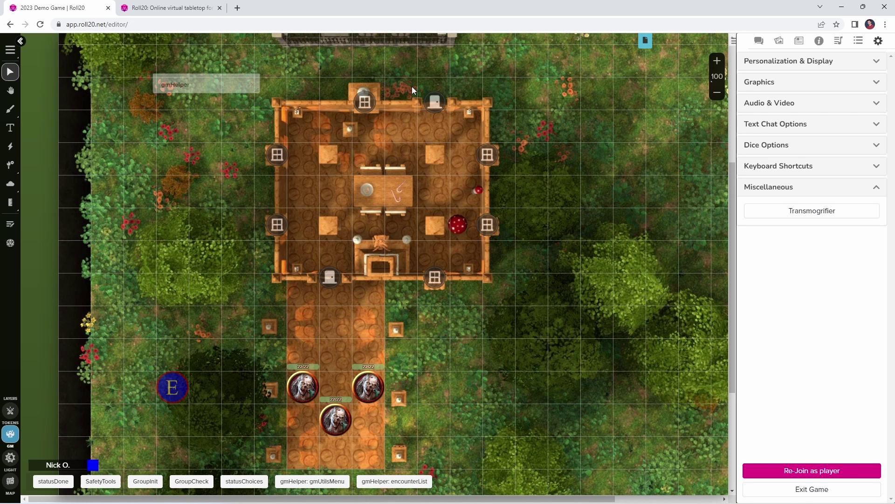
scroll(301, 154, down, 1)
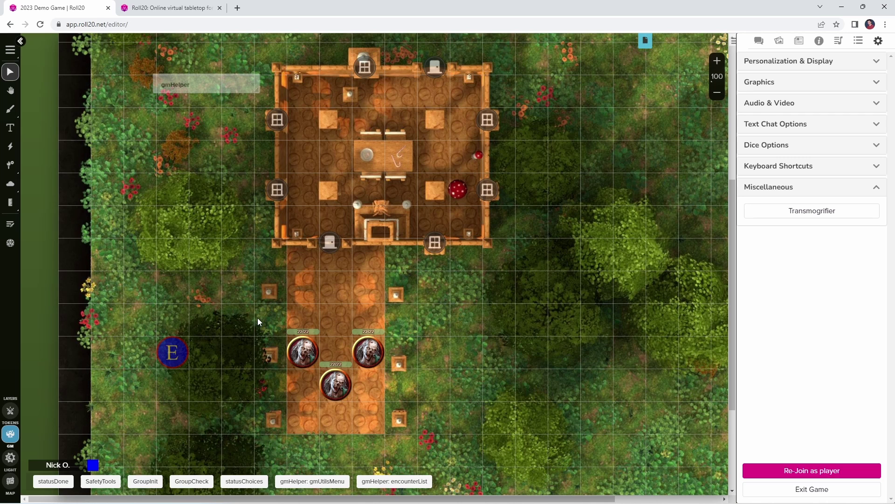
double_click(174, 351)
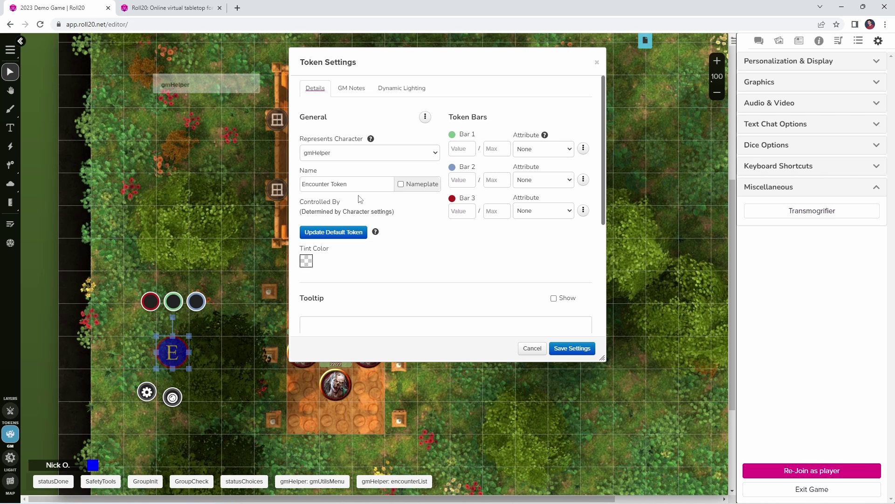
click(532, 349)
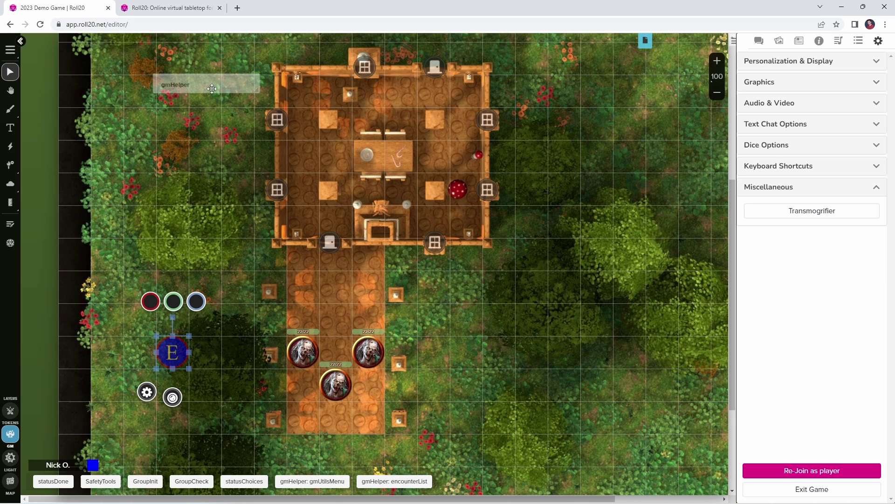
- Place a second gmHelper token from the journal on the grass just below the cabin and review its token settings
click(799, 40)
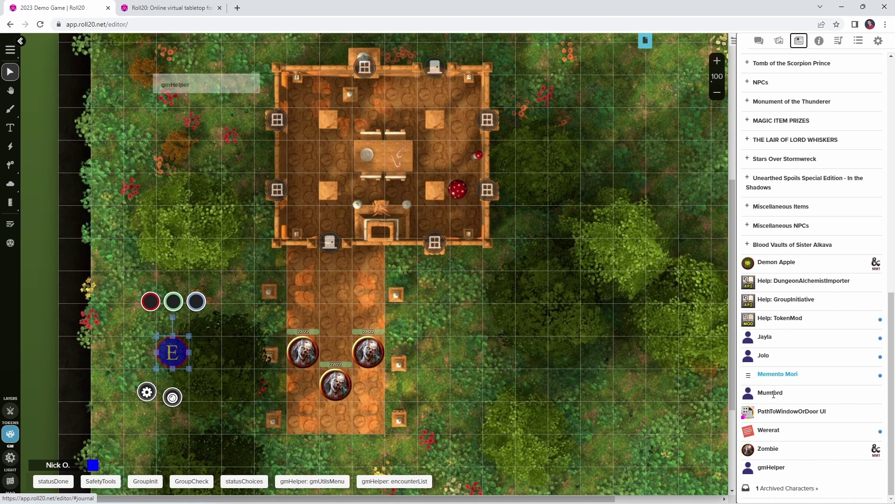
drag(772, 468, 462, 283)
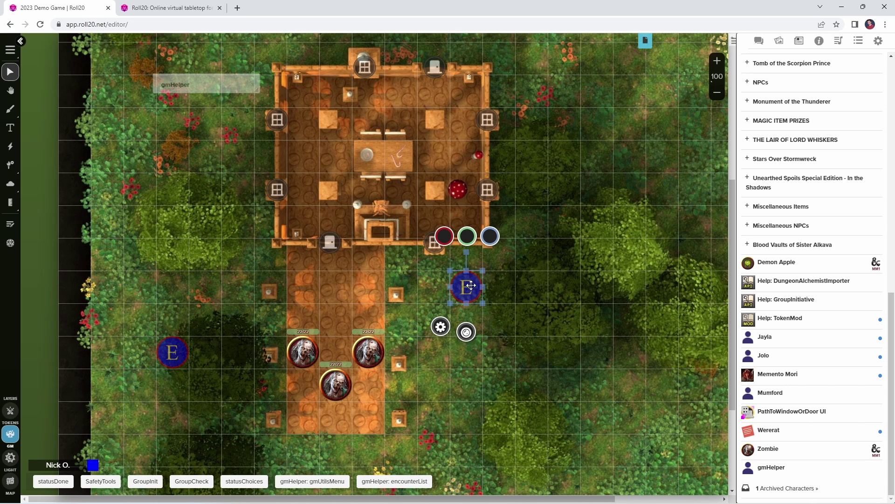
double_click(471, 286)
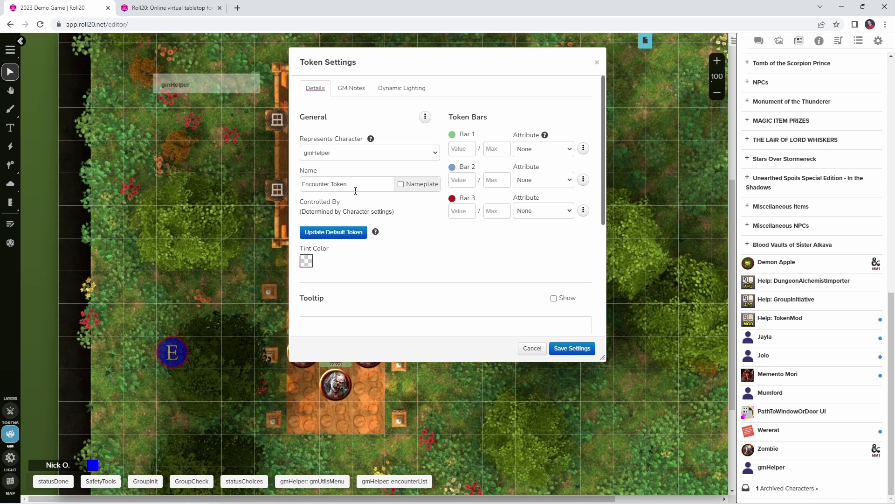
click(529, 350)
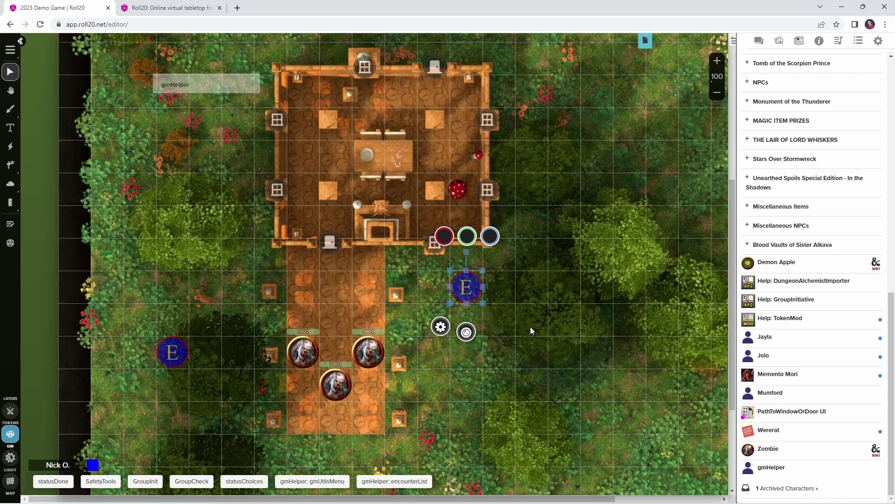
click(527, 295)
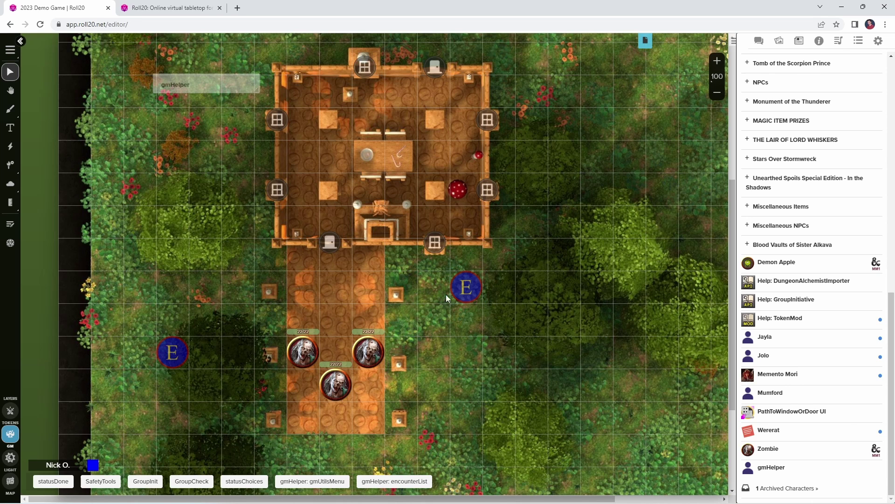
click(452, 293)
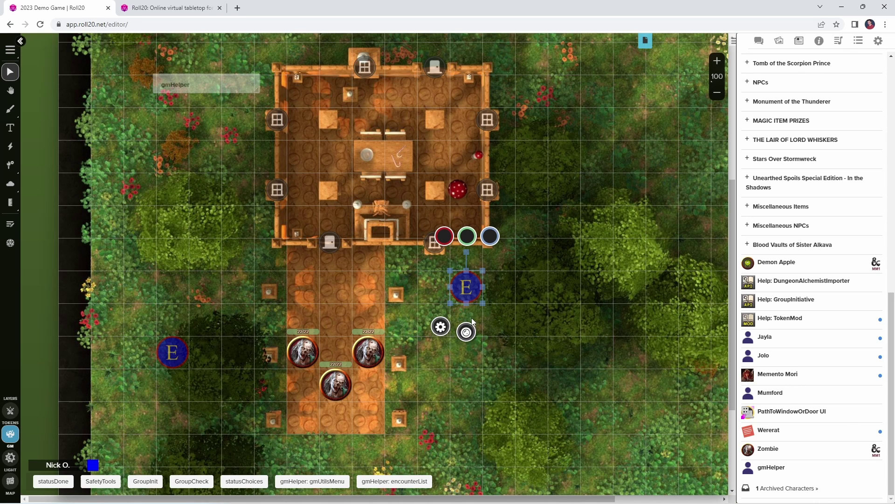